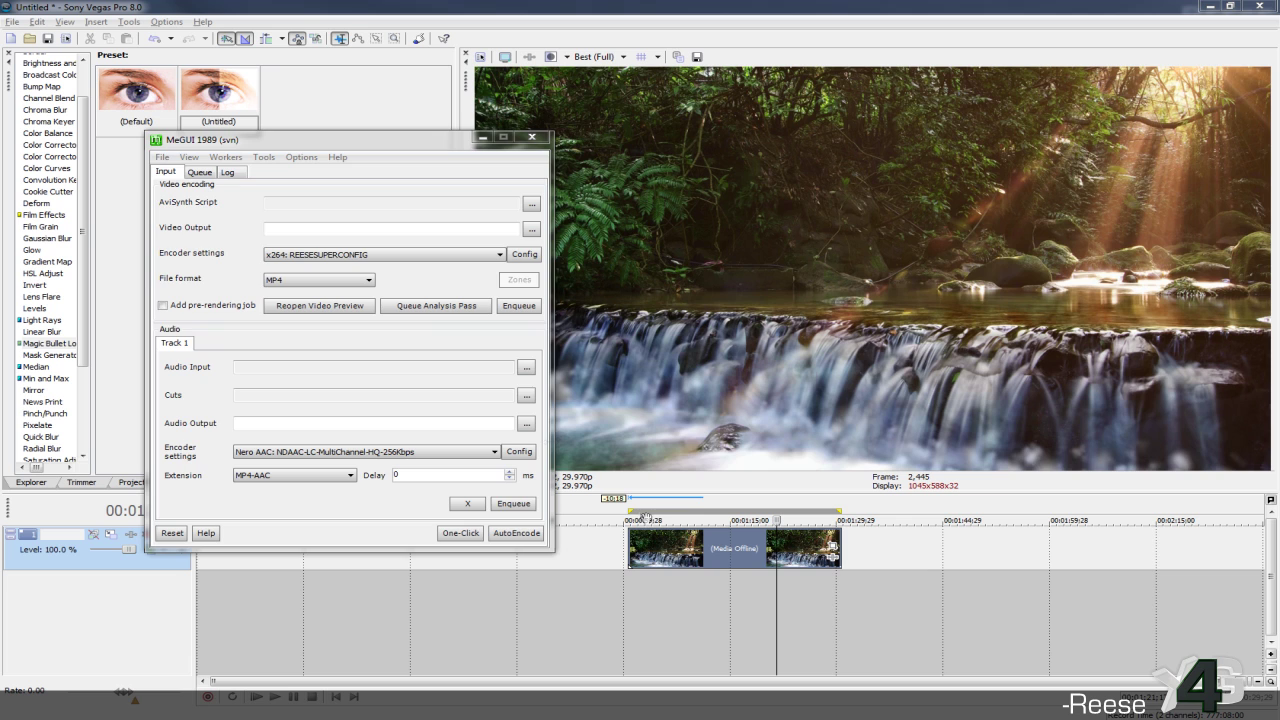
- Select the waterfall clip span from 0:59 to 1:30 as a loop region and open Render As
{"action": "left_click", "coordinate": [612, 541]}
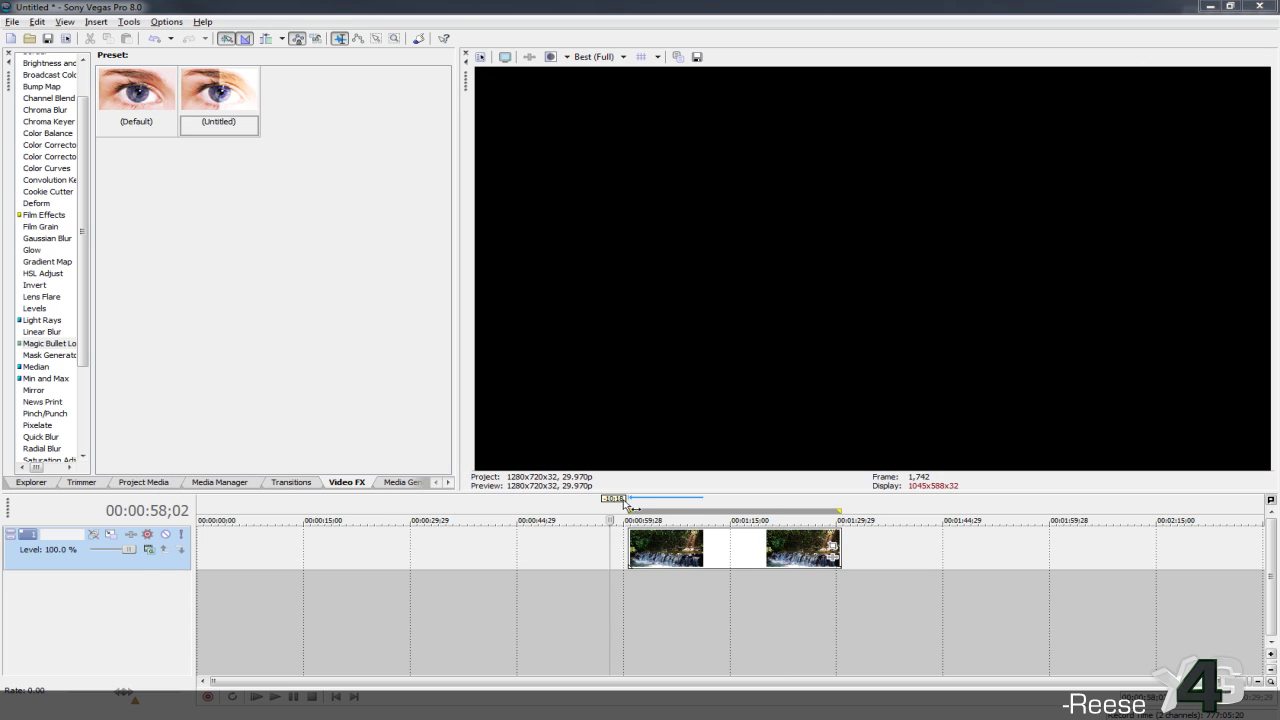
{"action": "left_click_drag", "start_coordinate": [629, 498], "coordinate": [840, 497]}
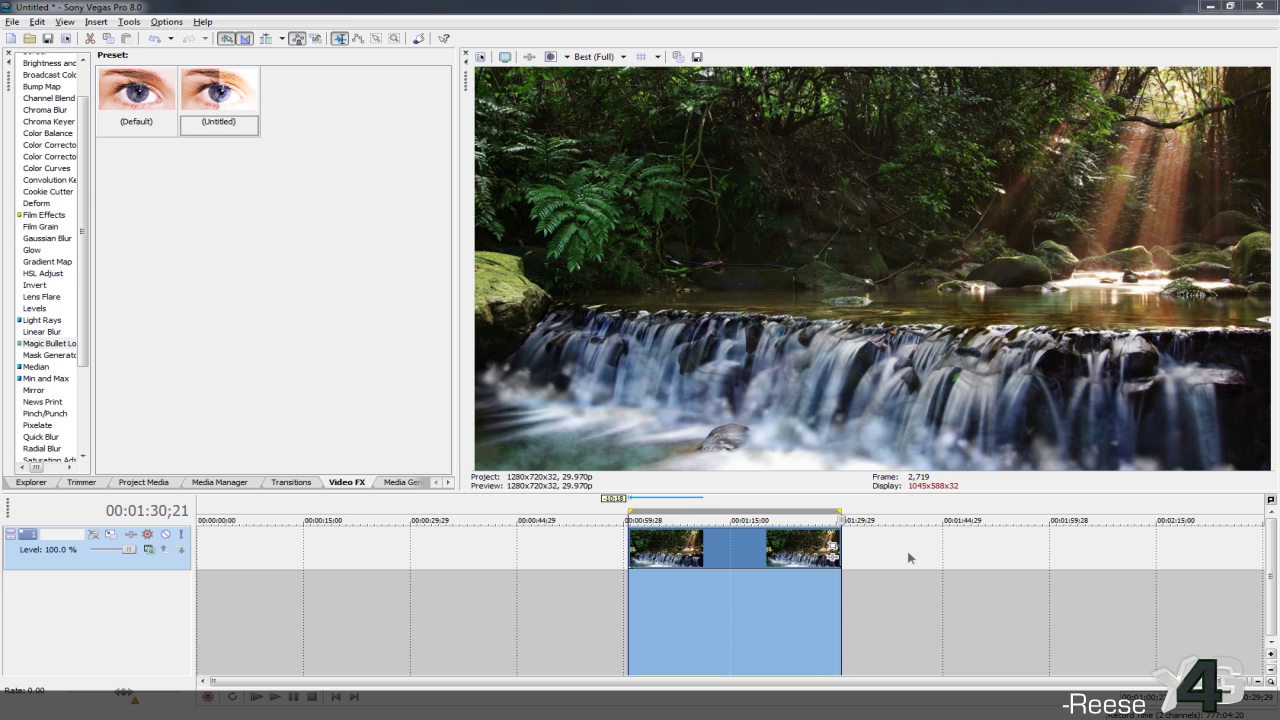
{"action": "left_click", "coordinate": [13, 22]}
{"action": "left_click", "coordinate": [45, 95]}
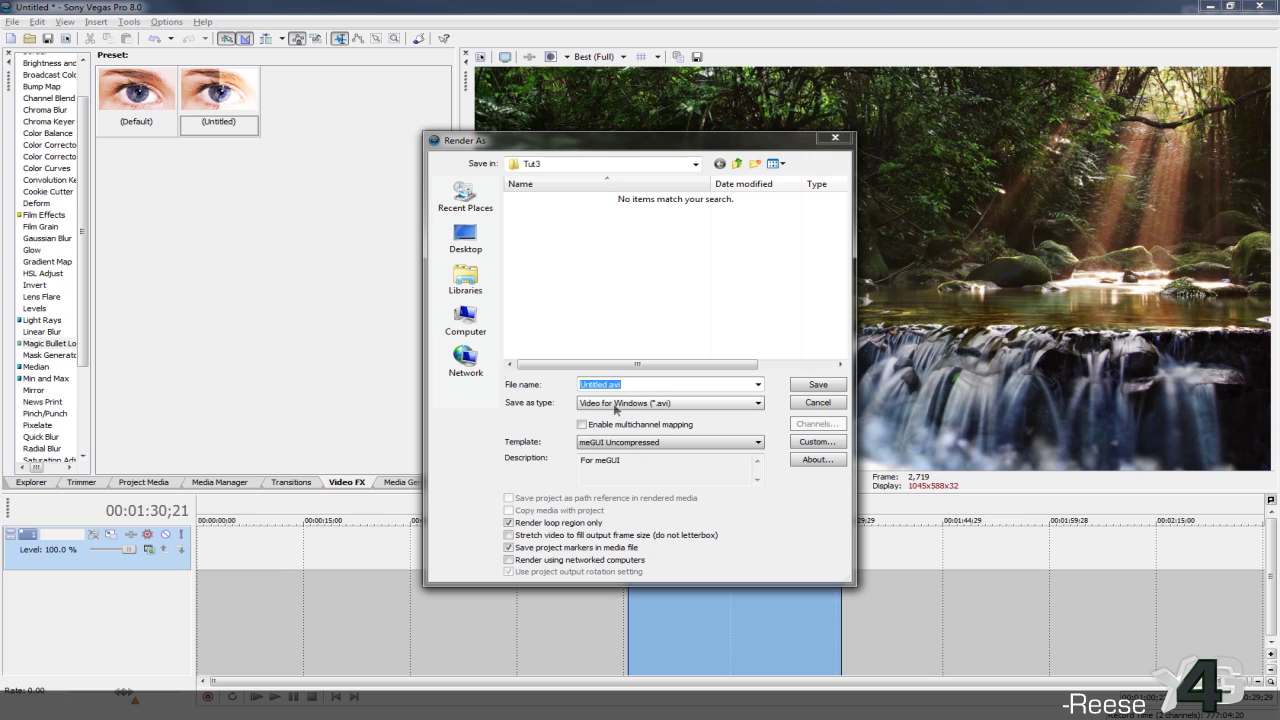
- Keep Video for Windows AVI and confirm the meGUI Uncompressed template: 1280x720 uncompressed video, audio off
{"action": "left_click", "coordinate": [645, 408]}
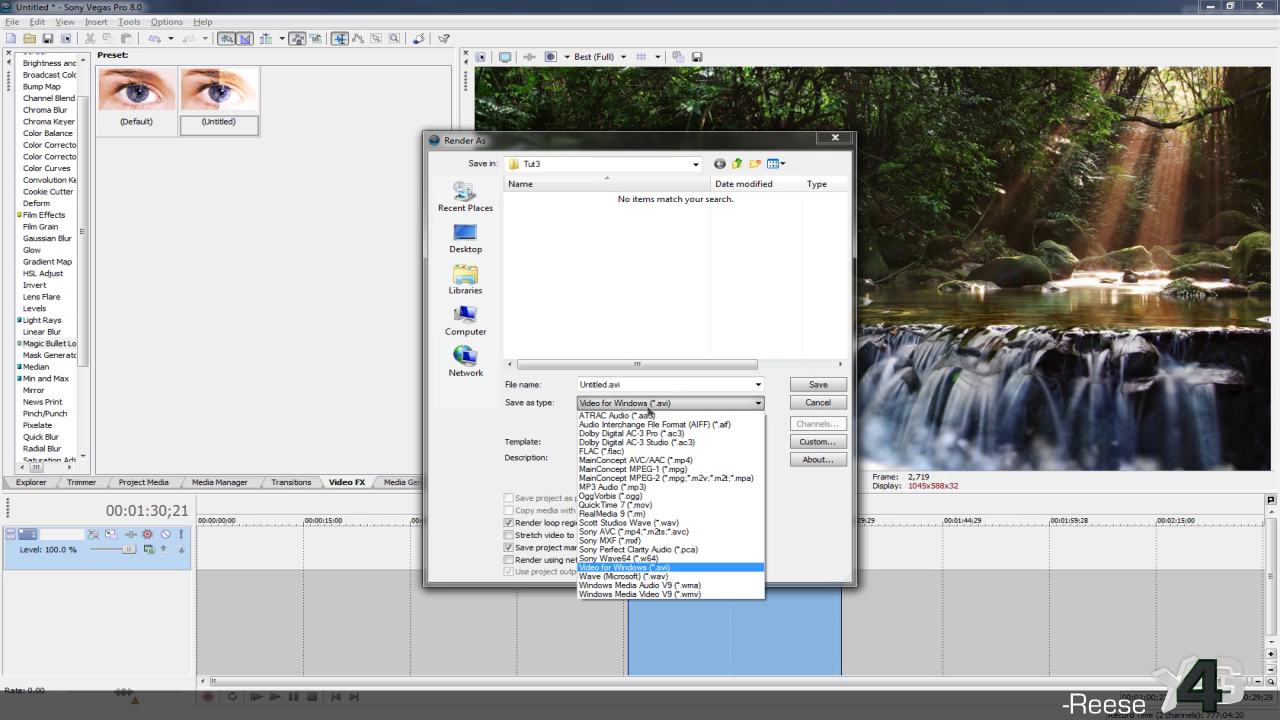
{"action": "left_click", "coordinate": [665, 567]}
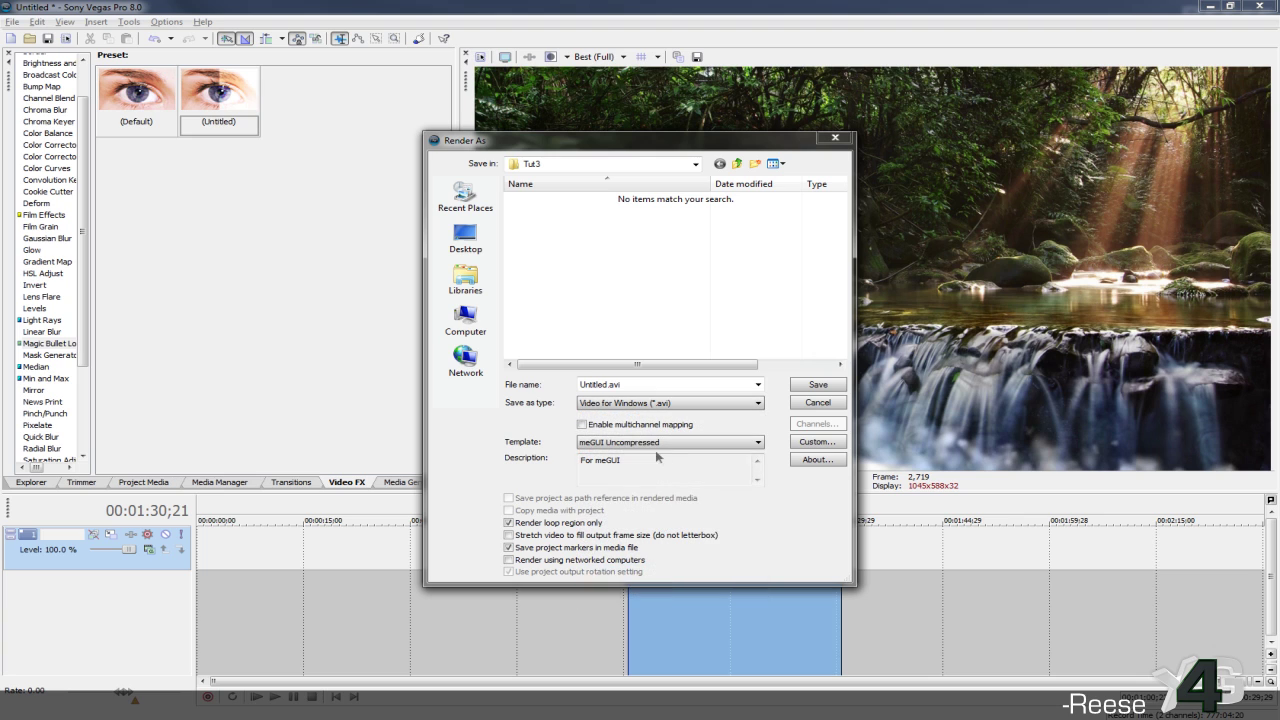
{"action": "left_click", "coordinate": [813, 441]}
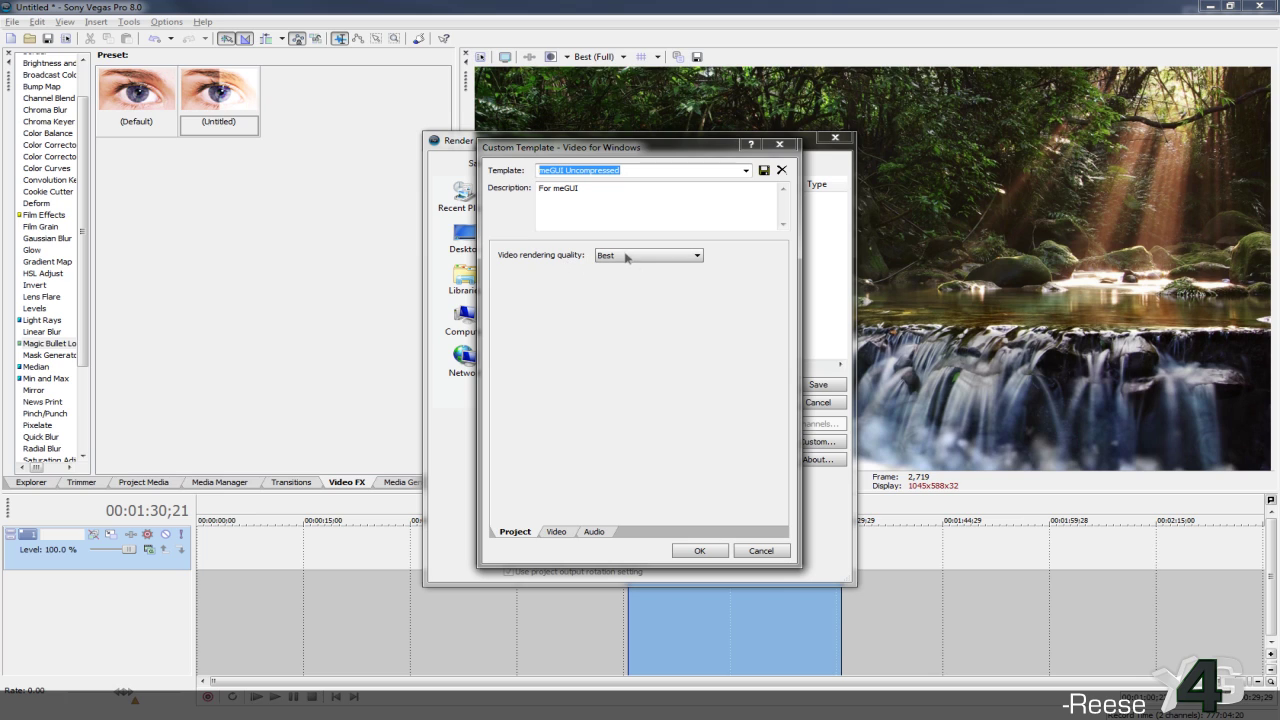
{"action": "left_click", "coordinate": [557, 532]}
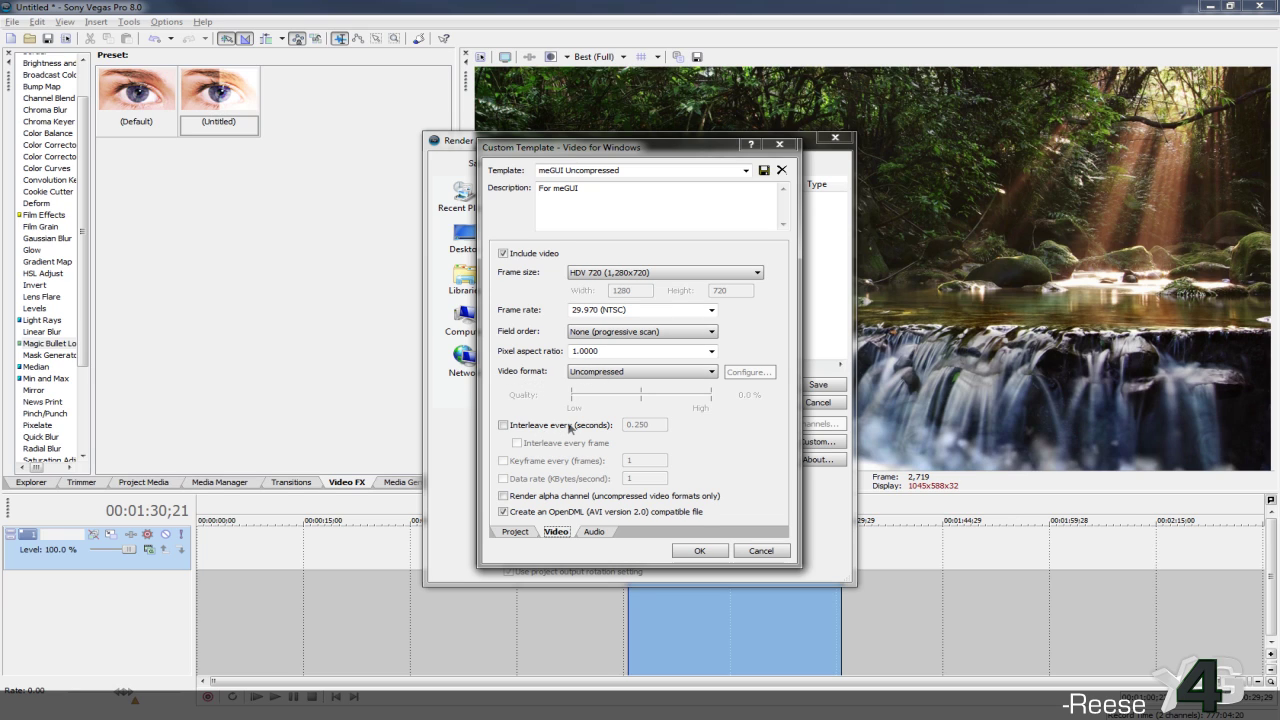
{"action": "left_click", "coordinate": [596, 532]}
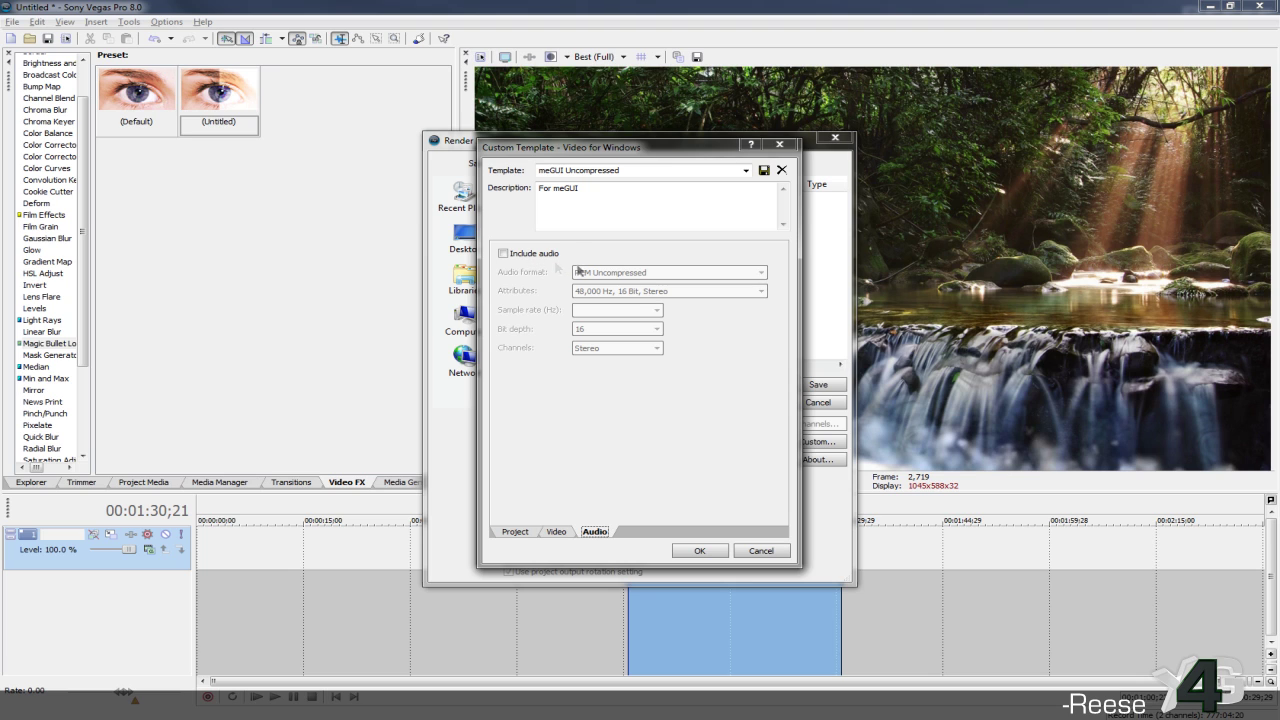
{"action": "left_click", "coordinate": [699, 551]}
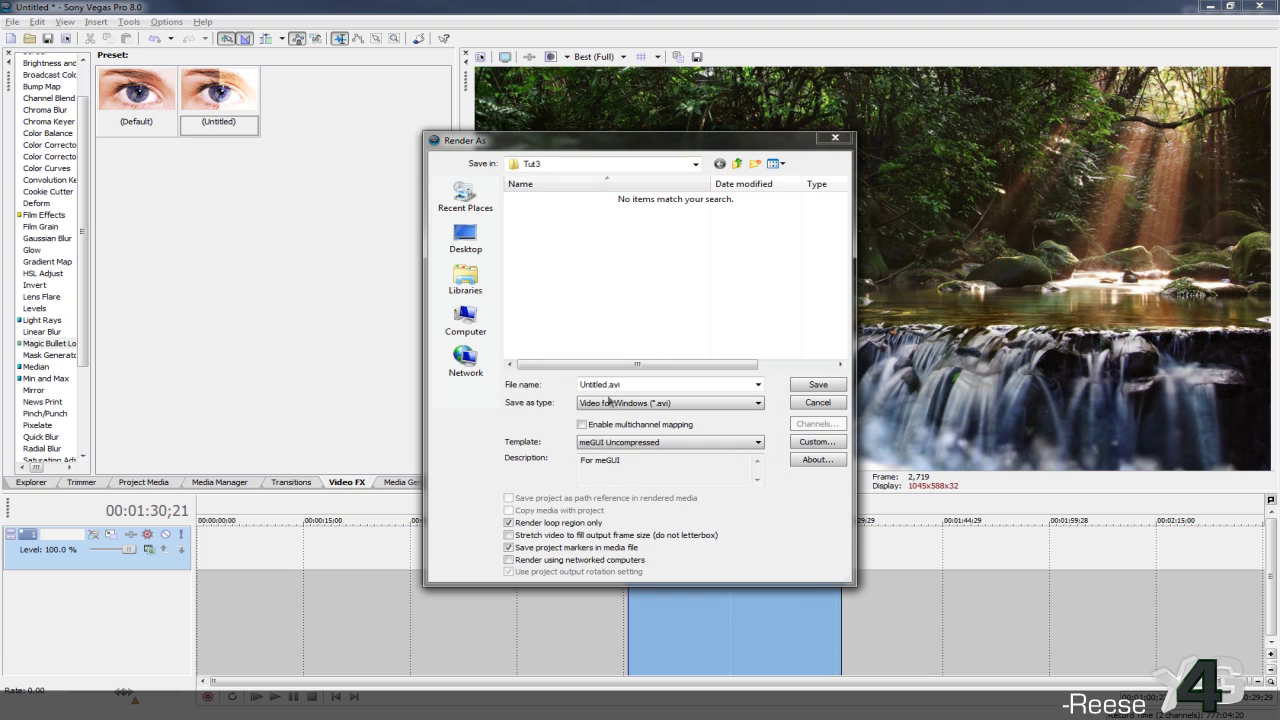
- Render the loop region to Video.avi in the Tut3 folder
{"action": "double_click", "coordinate": [606, 386]}
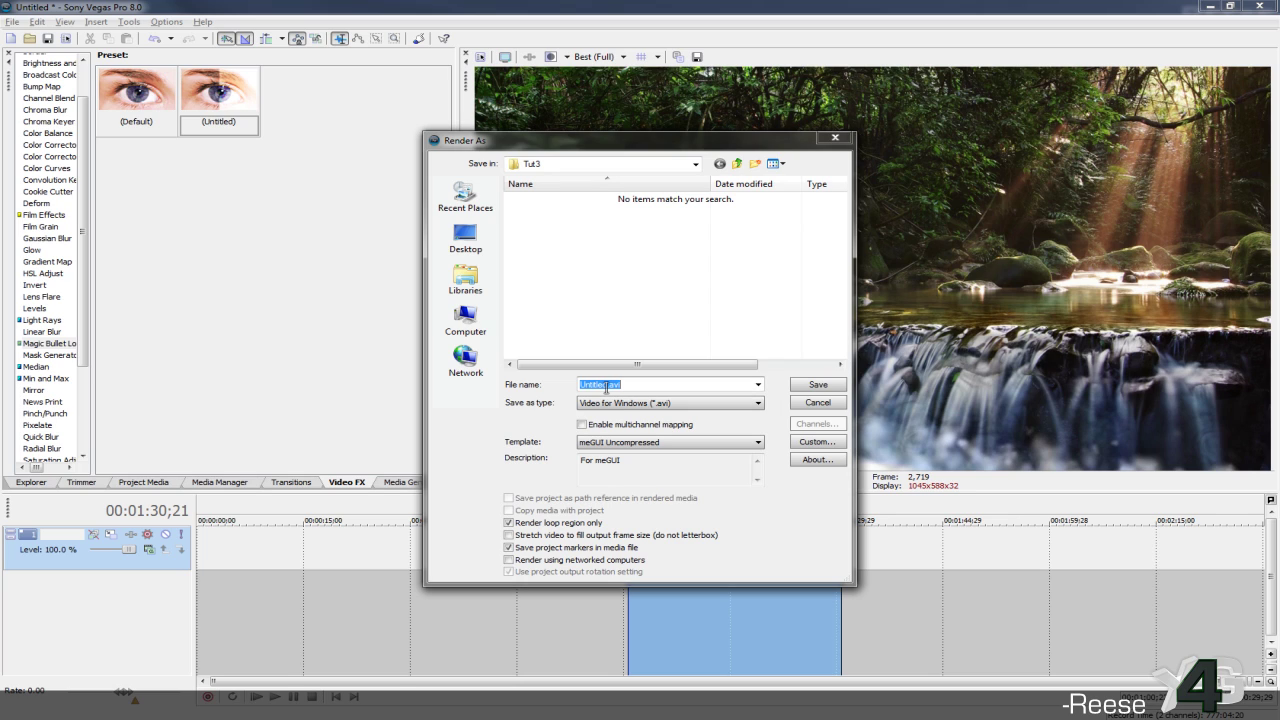
{"action": "type", "text": "Video"}
{"action": "left_click", "coordinate": [819, 385]}
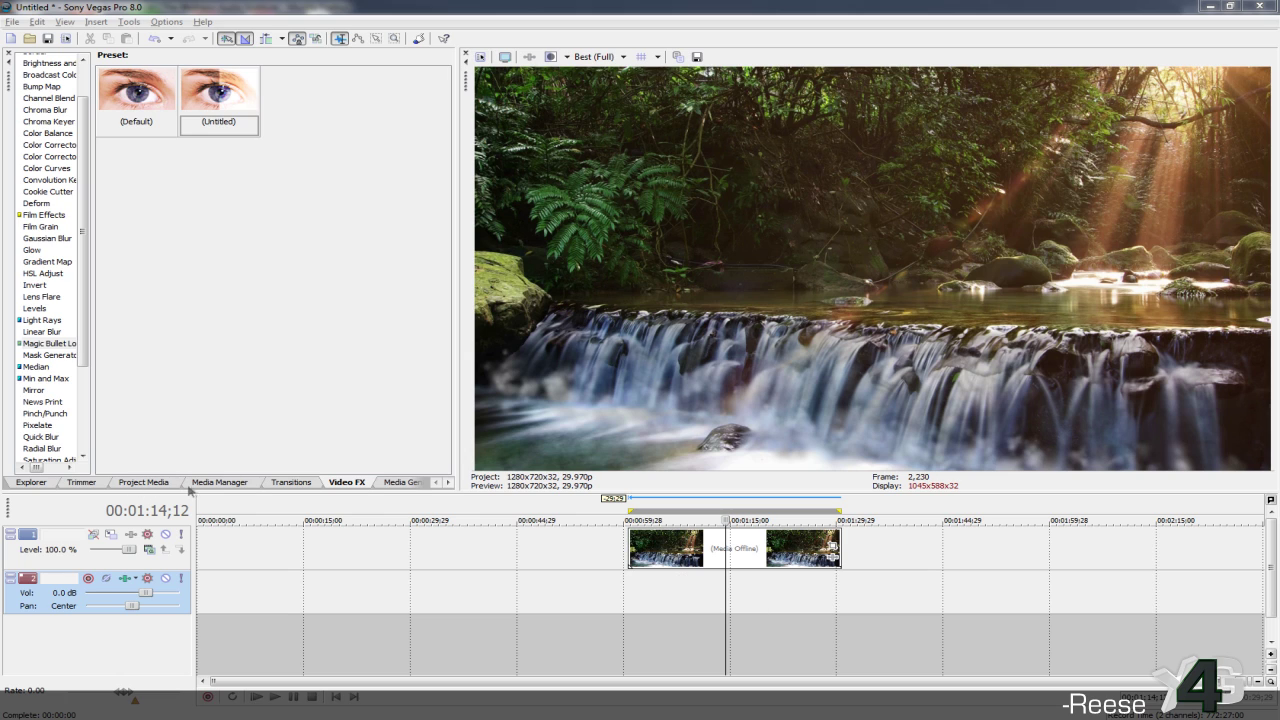
{"action": "left_click", "coordinate": [157, 484]}
- Put BackgroundSound.mp3 on audio track 2, trim it to the clip's end, and select the loop span
{"action": "left_click_drag", "start_coordinate": [131, 97], "coordinate": [648, 590]}
{"action": "left_click", "coordinate": [841, 552]}
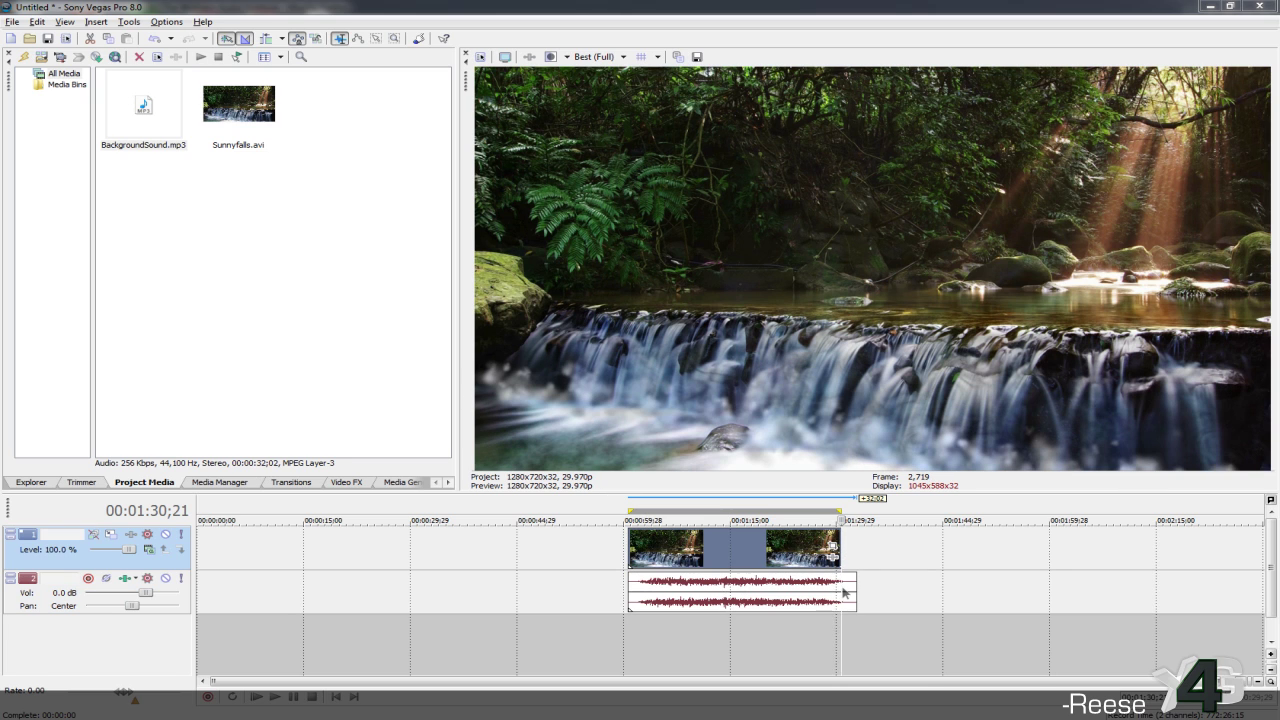
{"action": "left_click", "coordinate": [843, 593]}
{"action": "left_click_drag", "start_coordinate": [855, 598], "coordinate": [847, 598]}
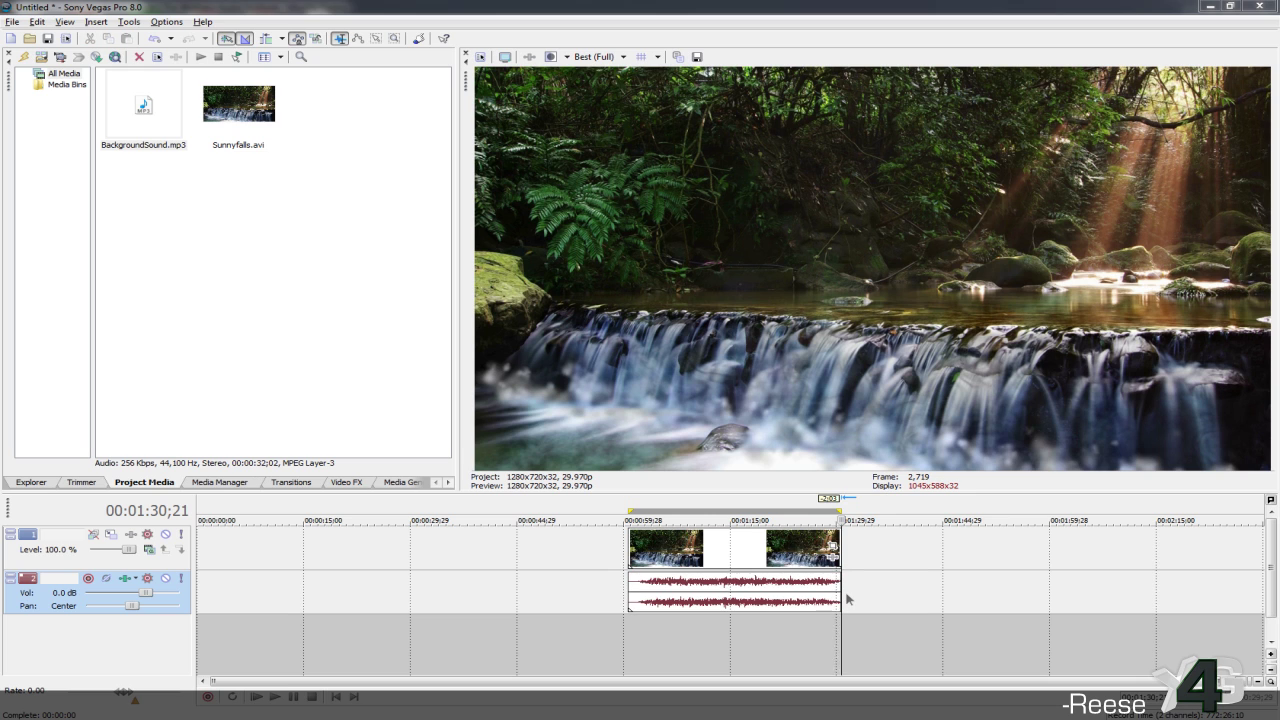
{"action": "scroll", "coordinate": [652, 571], "scroll_direction": "up", "scroll_amount": 3}
{"action": "scroll", "coordinate": [697, 580], "scroll_direction": "down", "scroll_amount": 3}
{"action": "double_click", "coordinate": [631, 514]}
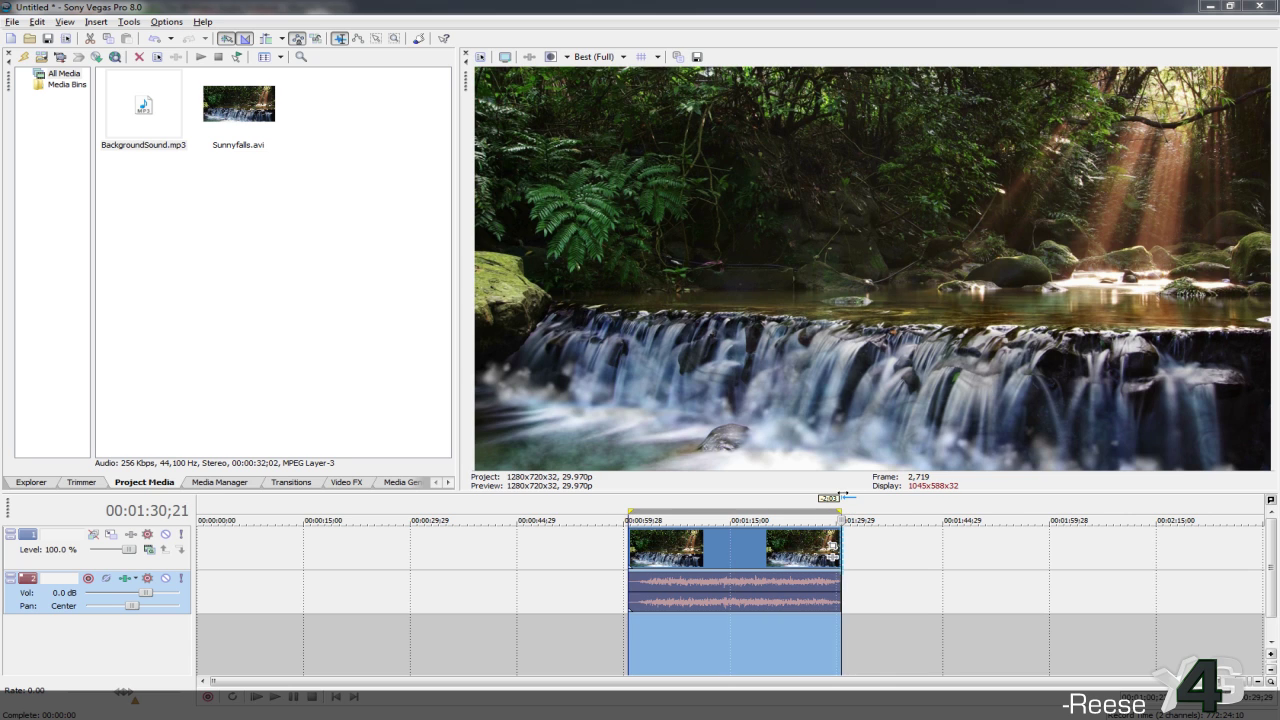
- Render the loop region as a Wave (Microsoft) file named Audio.wav, then close the completion notice
{"action": "left_click", "coordinate": [12, 21]}
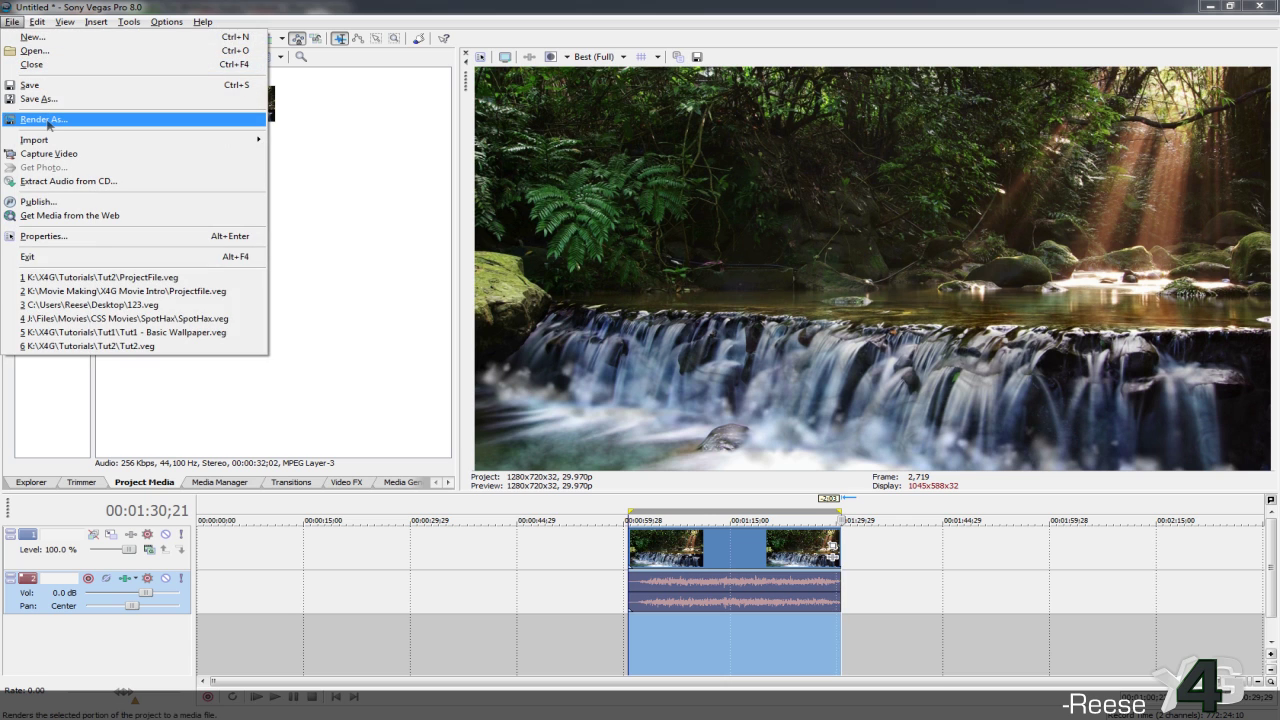
{"action": "left_click", "coordinate": [47, 122]}
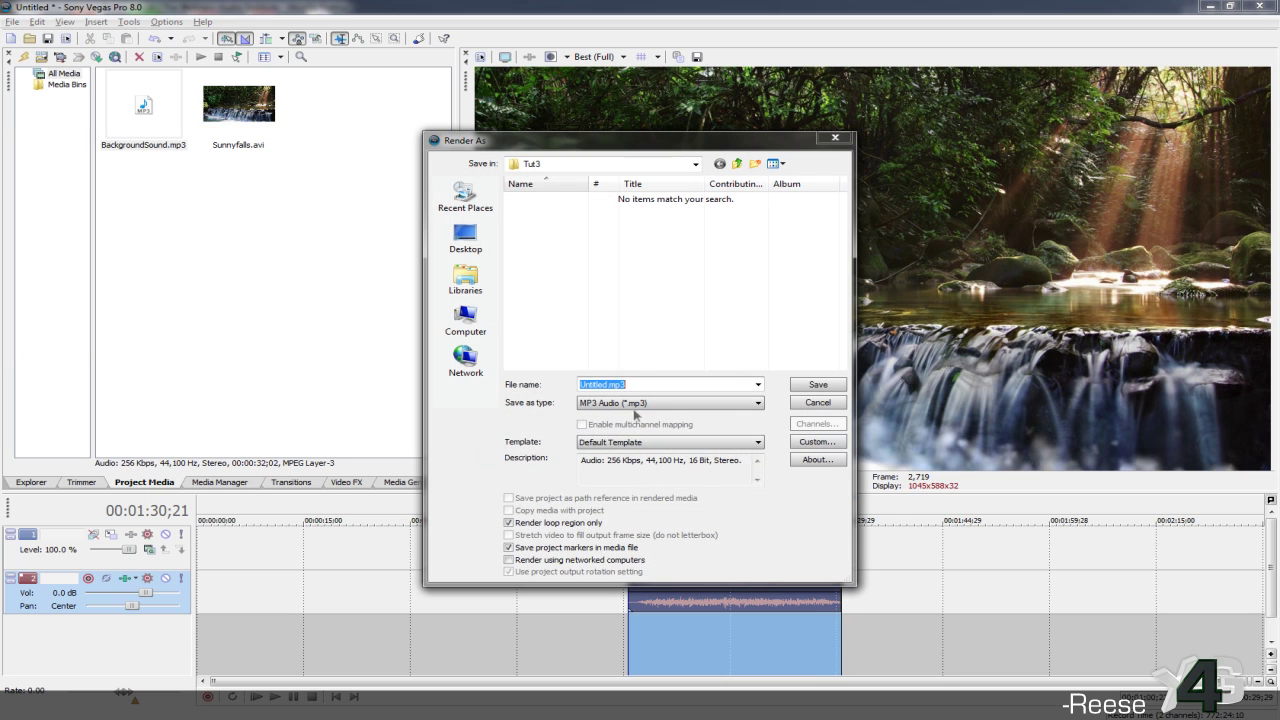
{"action": "left_click", "coordinate": [634, 403]}
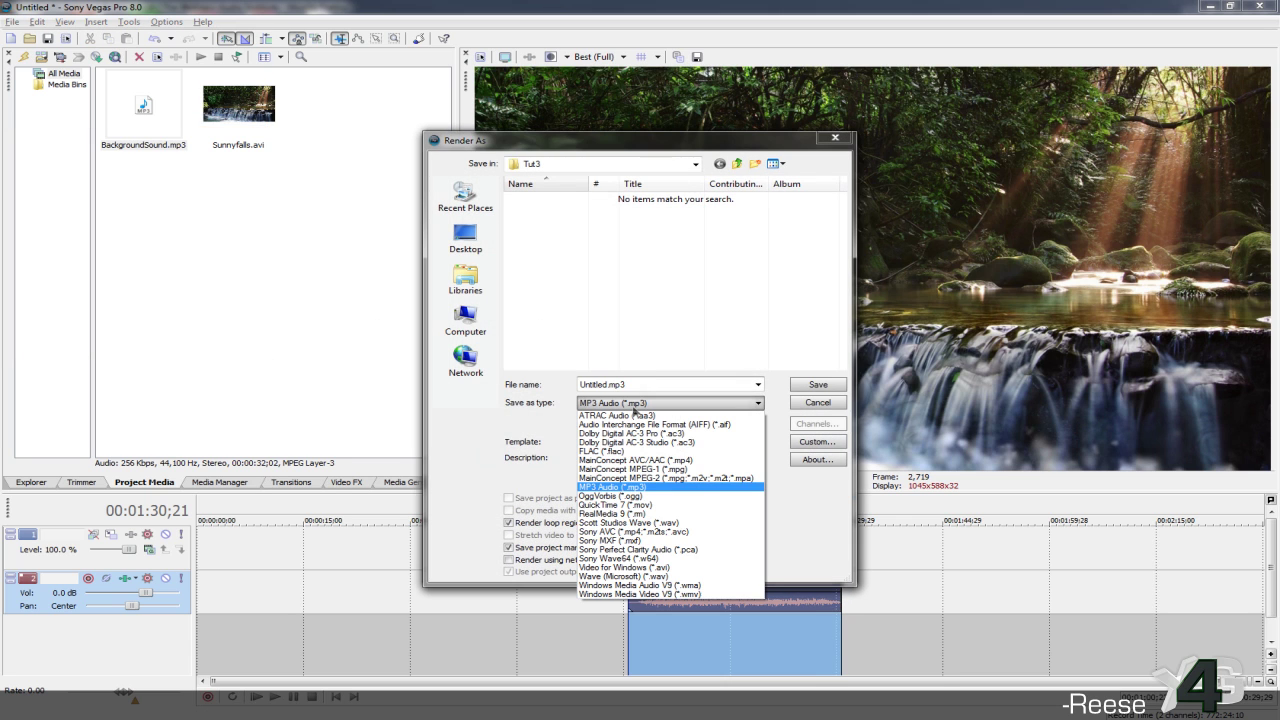
{"action": "left_click", "coordinate": [672, 577]}
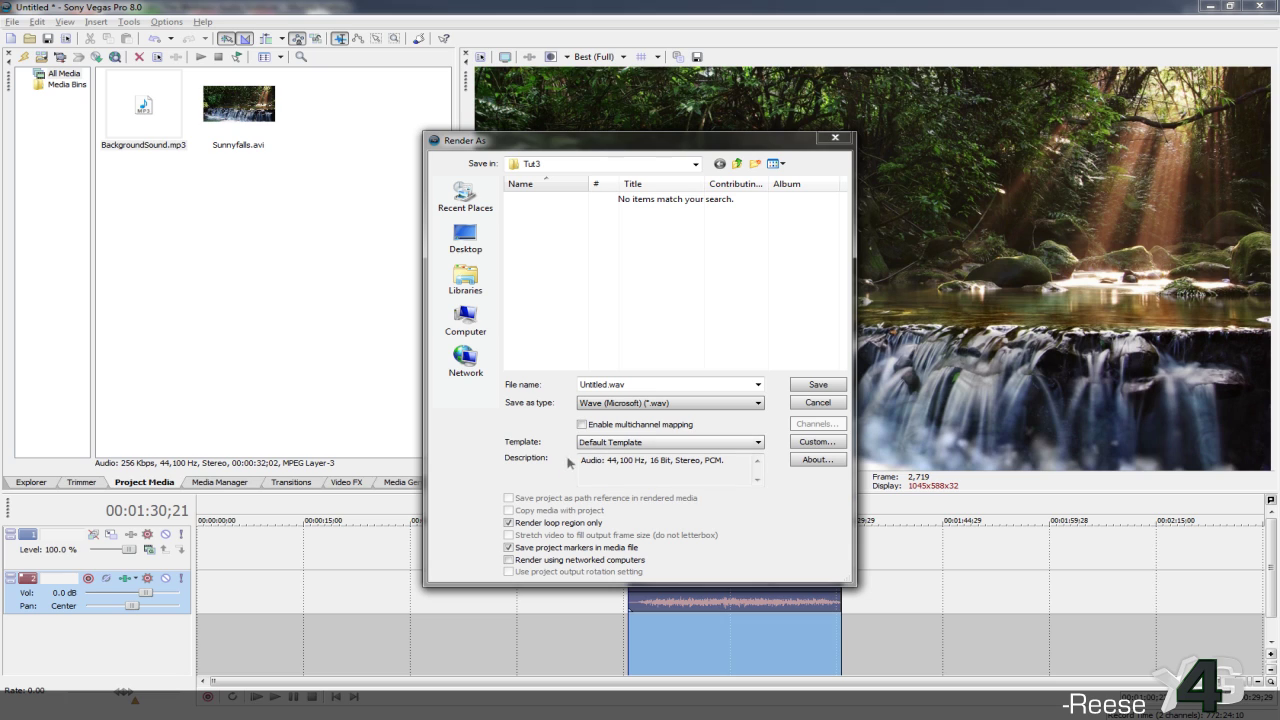
{"action": "double_click", "coordinate": [594, 385]}
{"action": "type", "text": "Audio"}
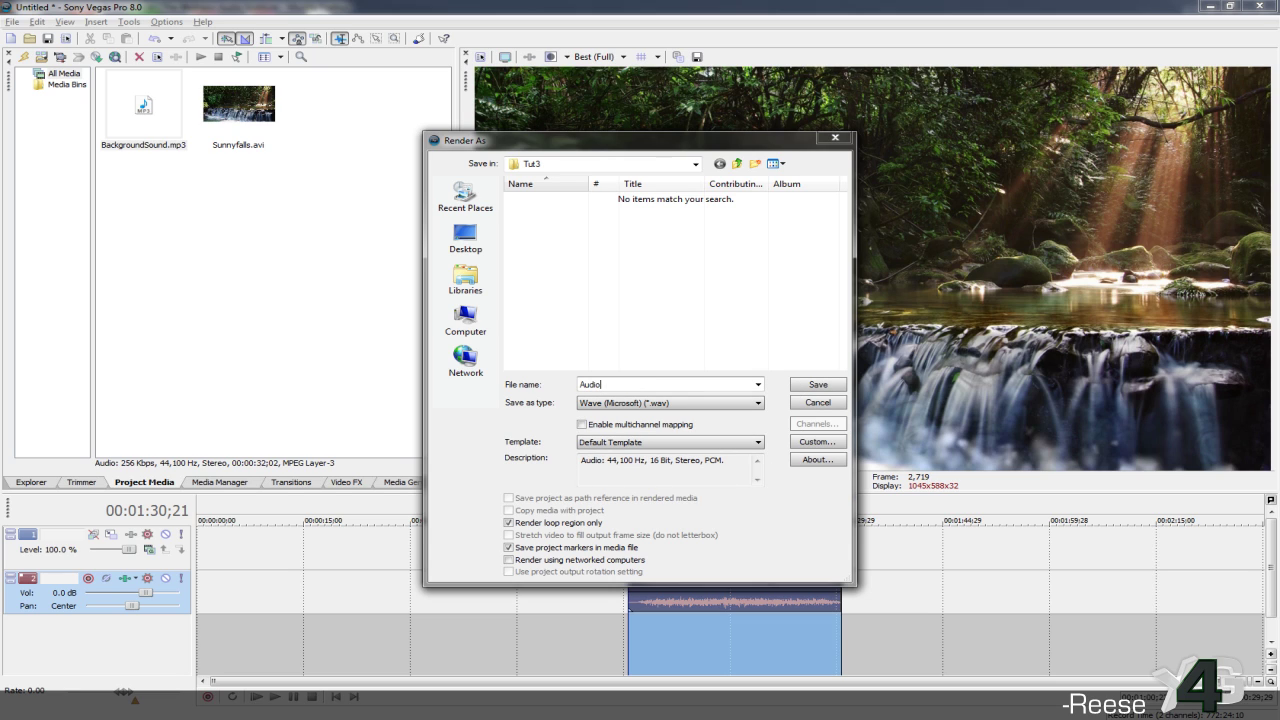
{"action": "left_click", "coordinate": [824, 388]}
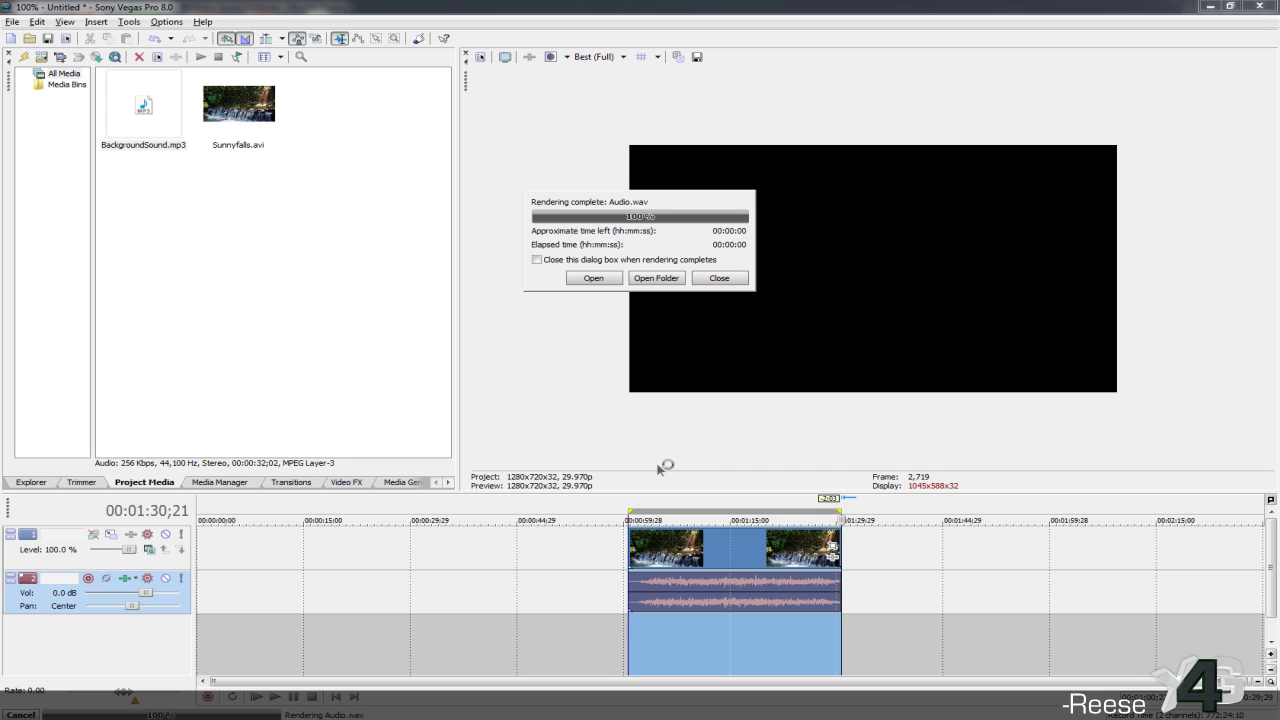
{"action": "left_click", "coordinate": [719, 278]}
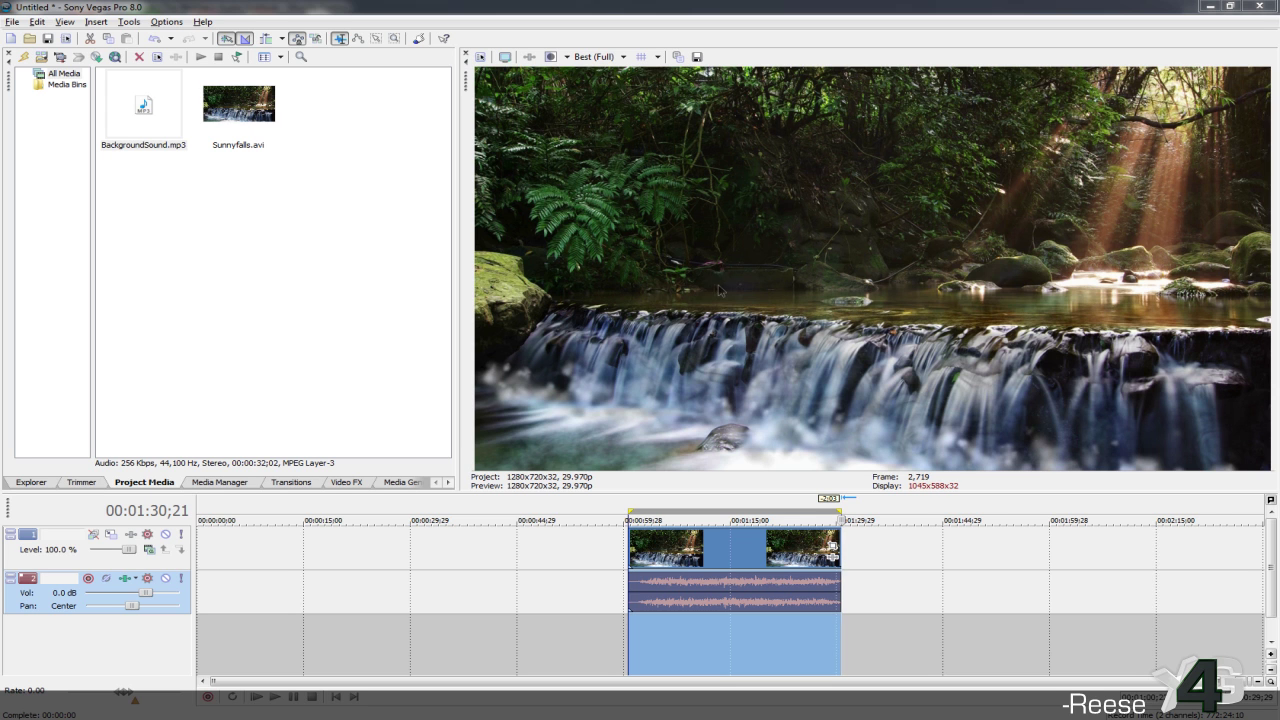
- Launch MeGUI.exe from the MeGUIx86 program folder so its window sits over Vegas
{"action": "mouse_move", "coordinate": [917, 5]}
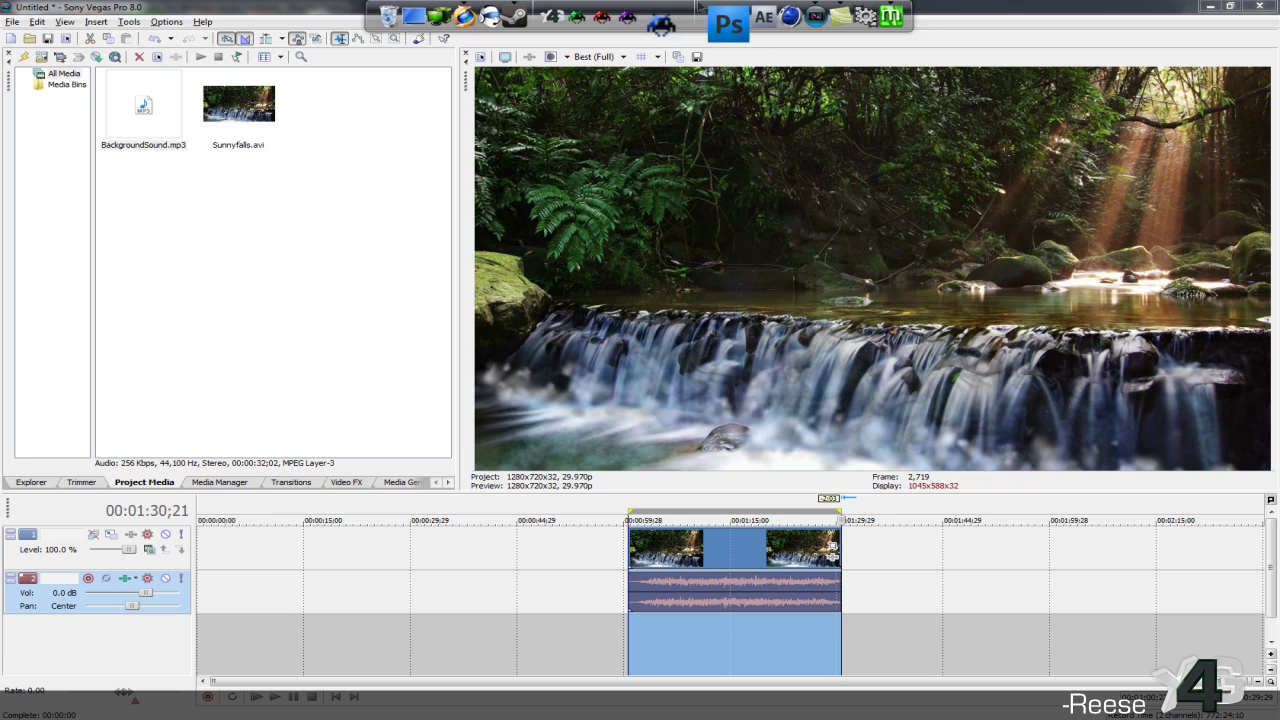
{"action": "left_click", "coordinate": [870, 22]}
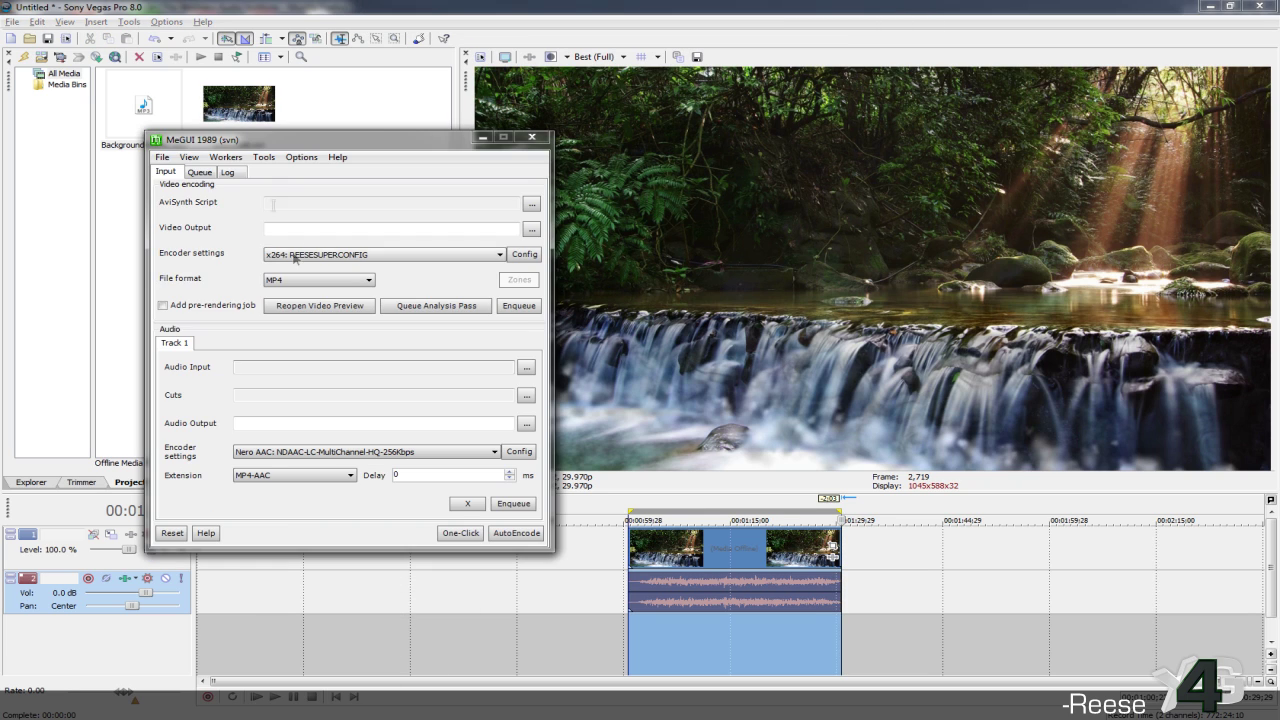
{"action": "left_click_drag", "start_coordinate": [245, 150], "coordinate": [643, 183]}
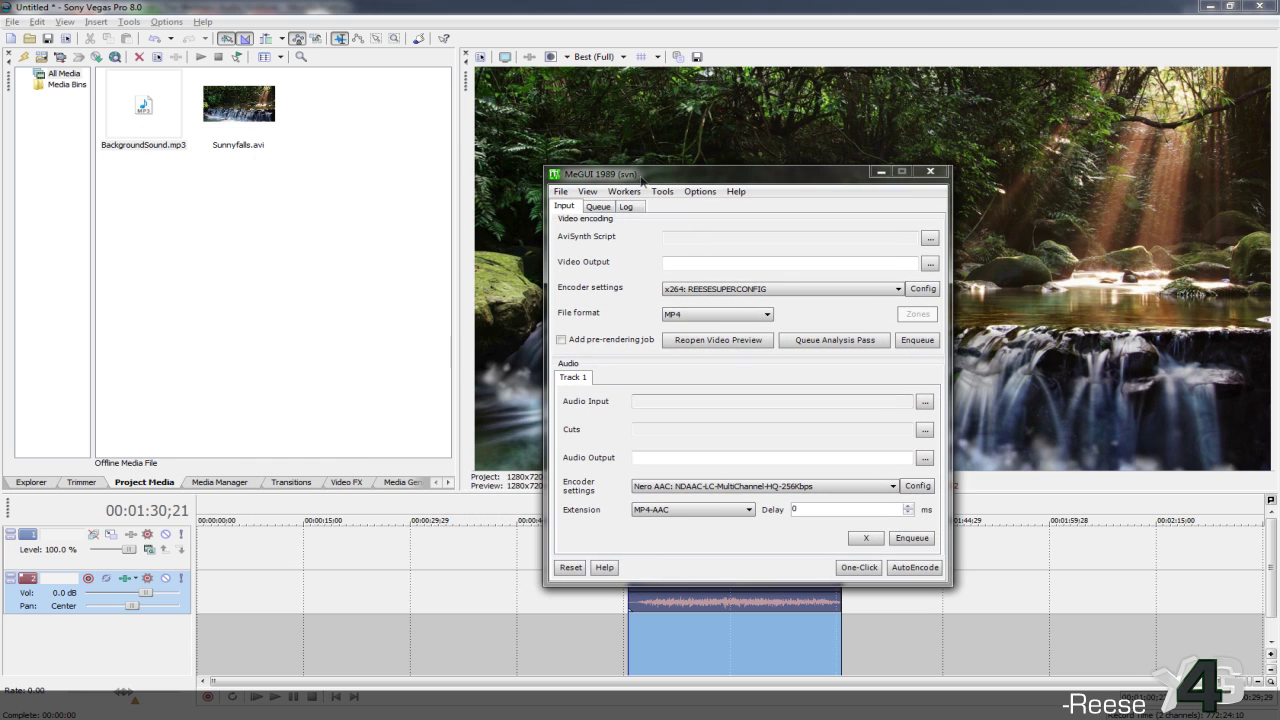
{"action": "left_click", "coordinate": [648, 401]}
{"action": "left_click", "coordinate": [92, 712]}
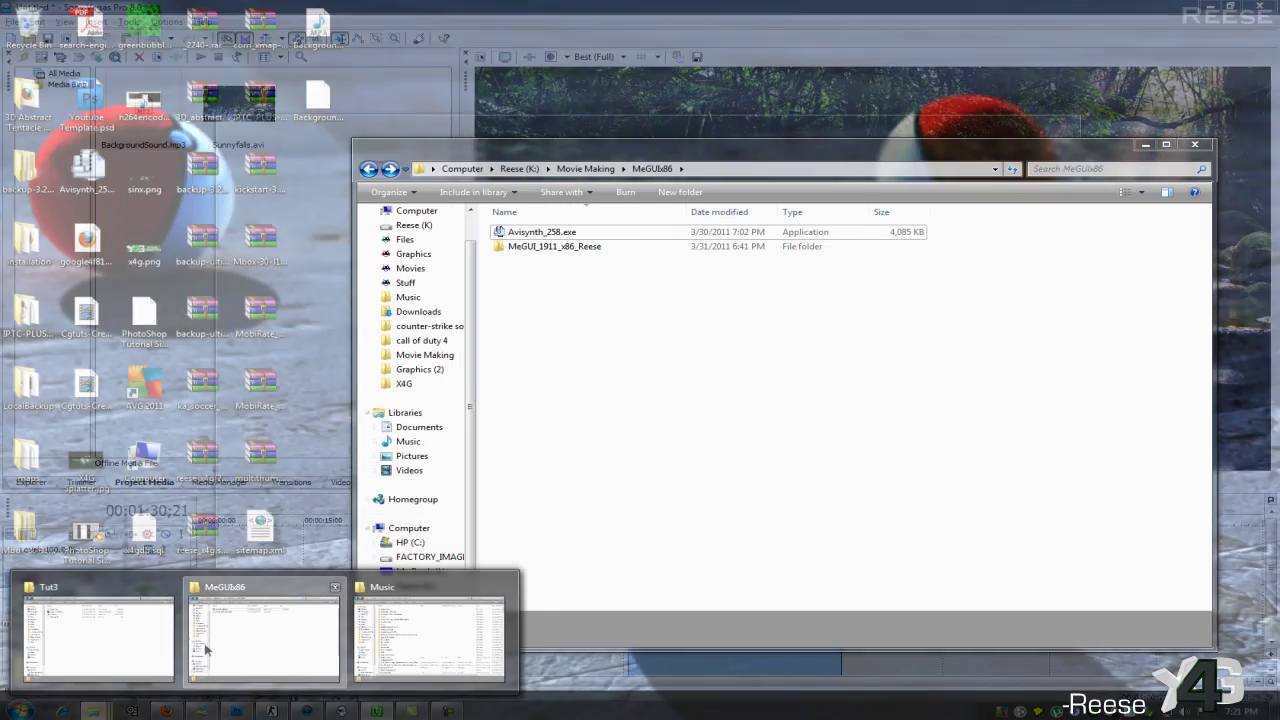
{"action": "left_click", "coordinate": [260, 630]}
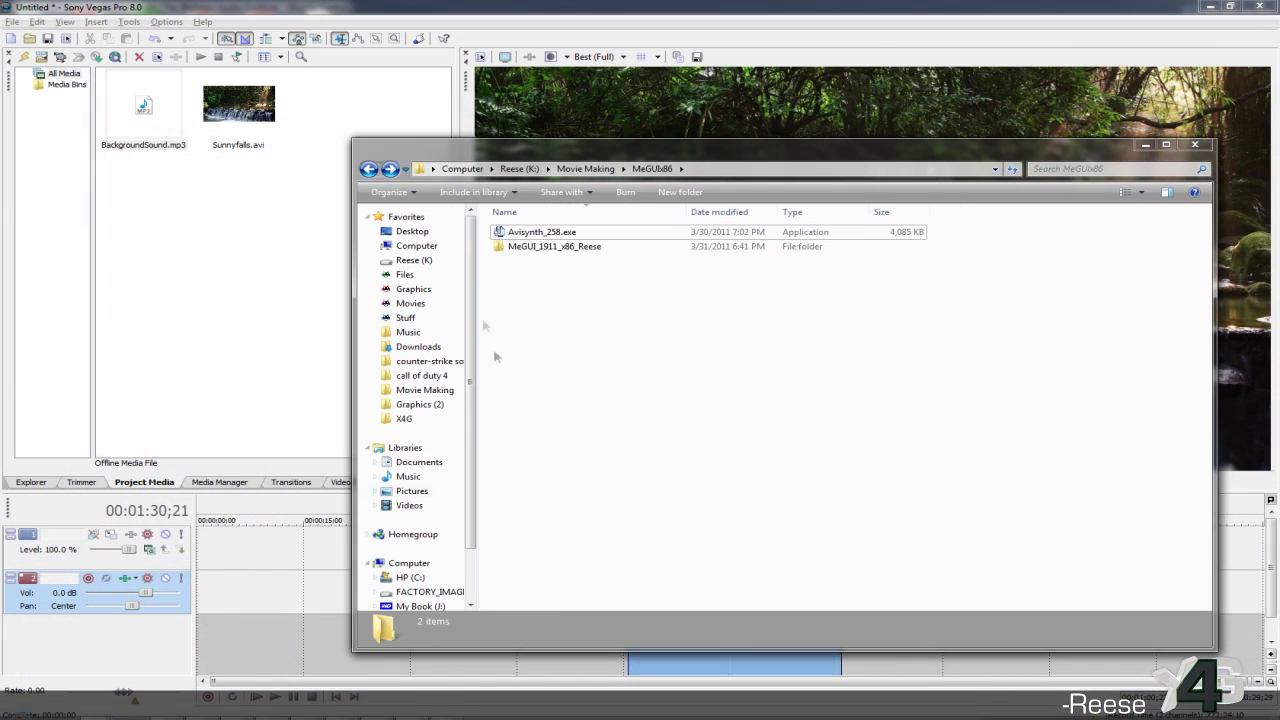
{"action": "double_click", "coordinate": [580, 246]}
{"action": "scroll", "coordinate": [620, 410], "scroll_direction": "down", "scroll_amount": 3}
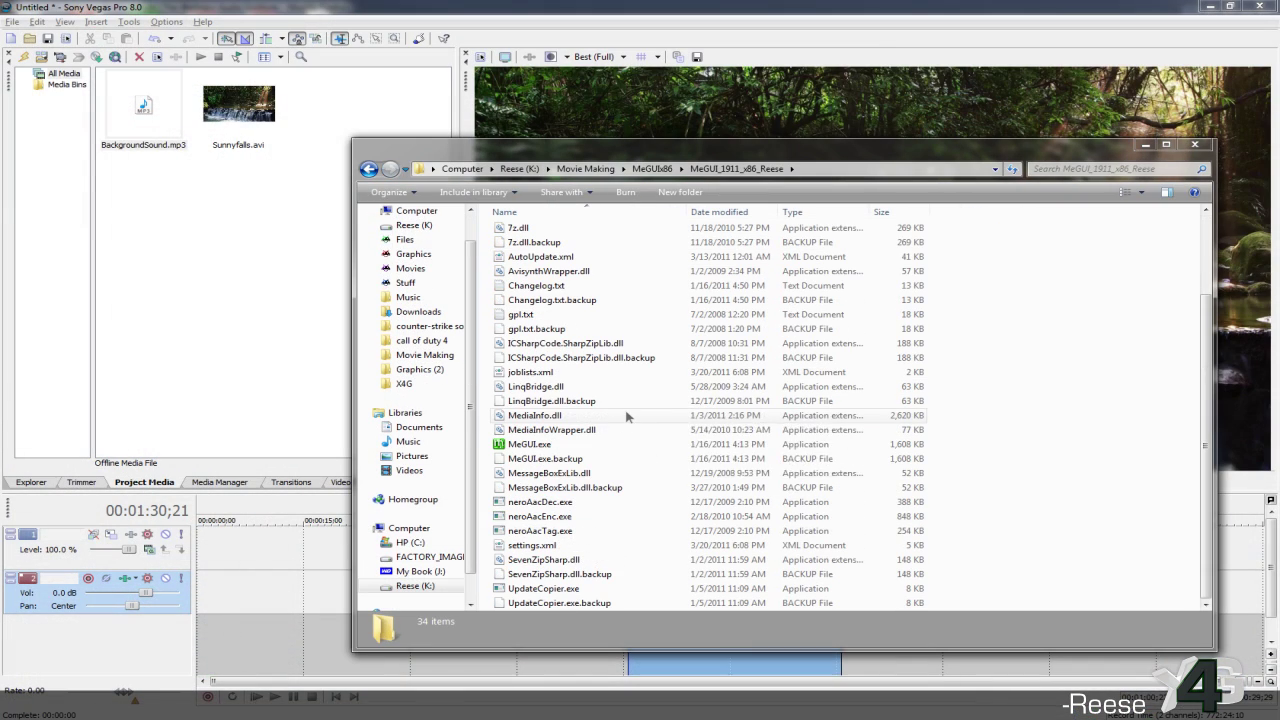
{"action": "double_click", "coordinate": [600, 444]}
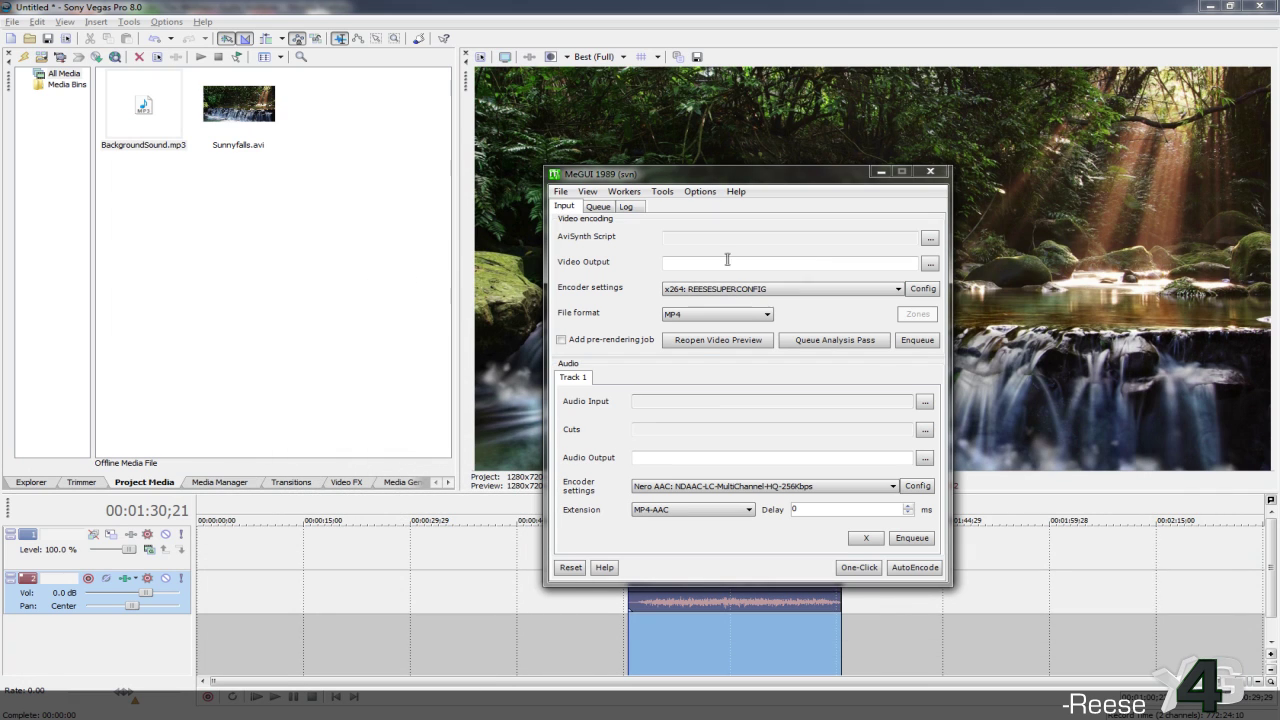
- Open MeGUI's AviSynth script creator from the Tools menu
{"action": "left_click_drag", "start_coordinate": [690, 174], "coordinate": [655, 158]}
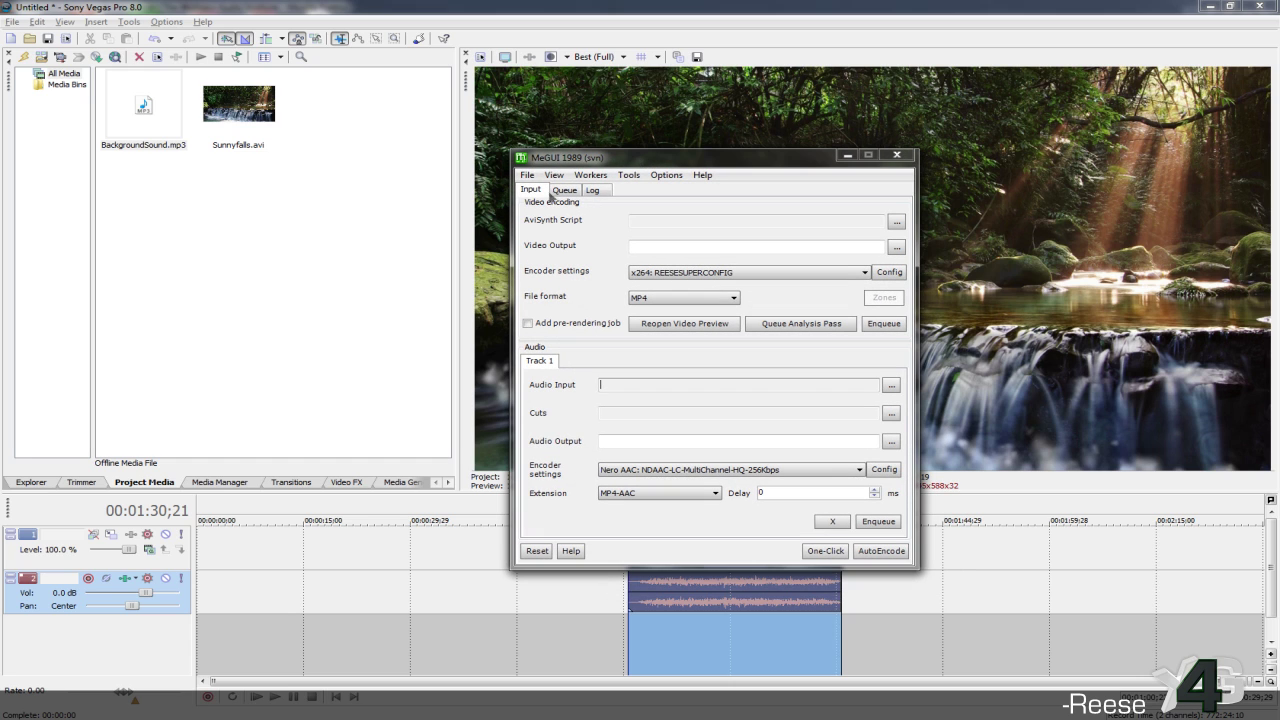
{"action": "left_click", "coordinate": [627, 176]}
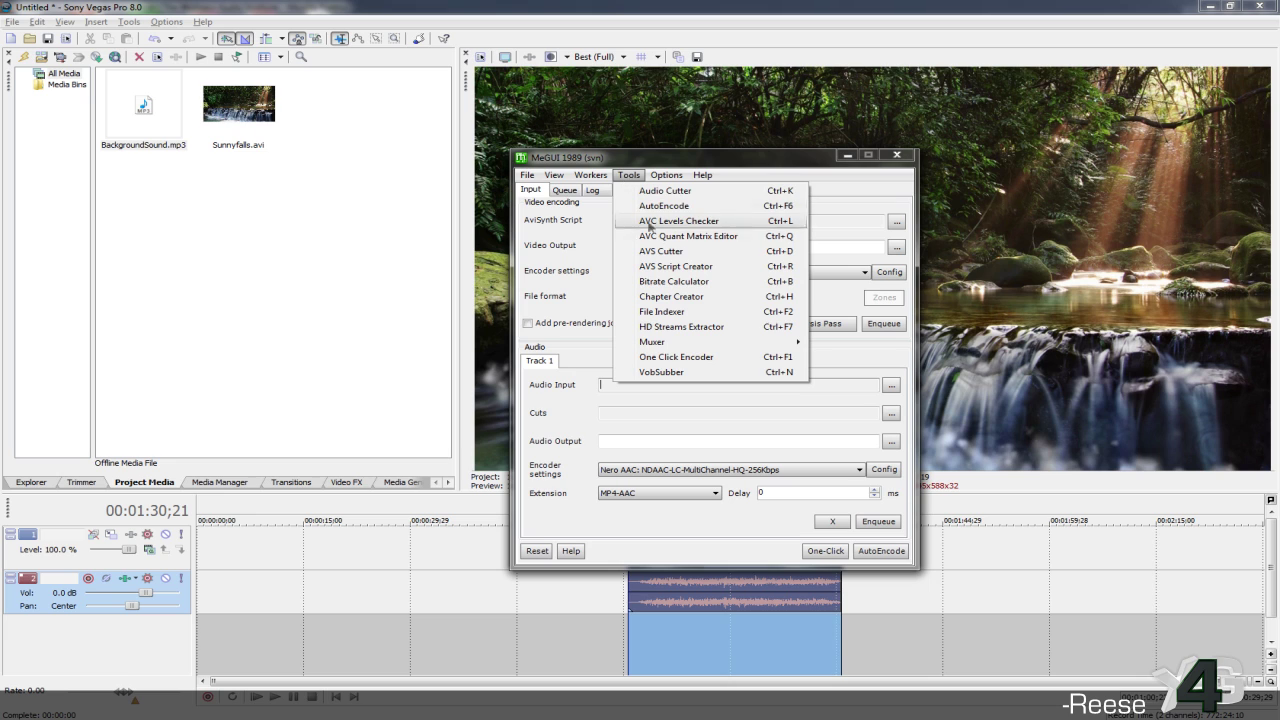
{"action": "left_click", "coordinate": [664, 266]}
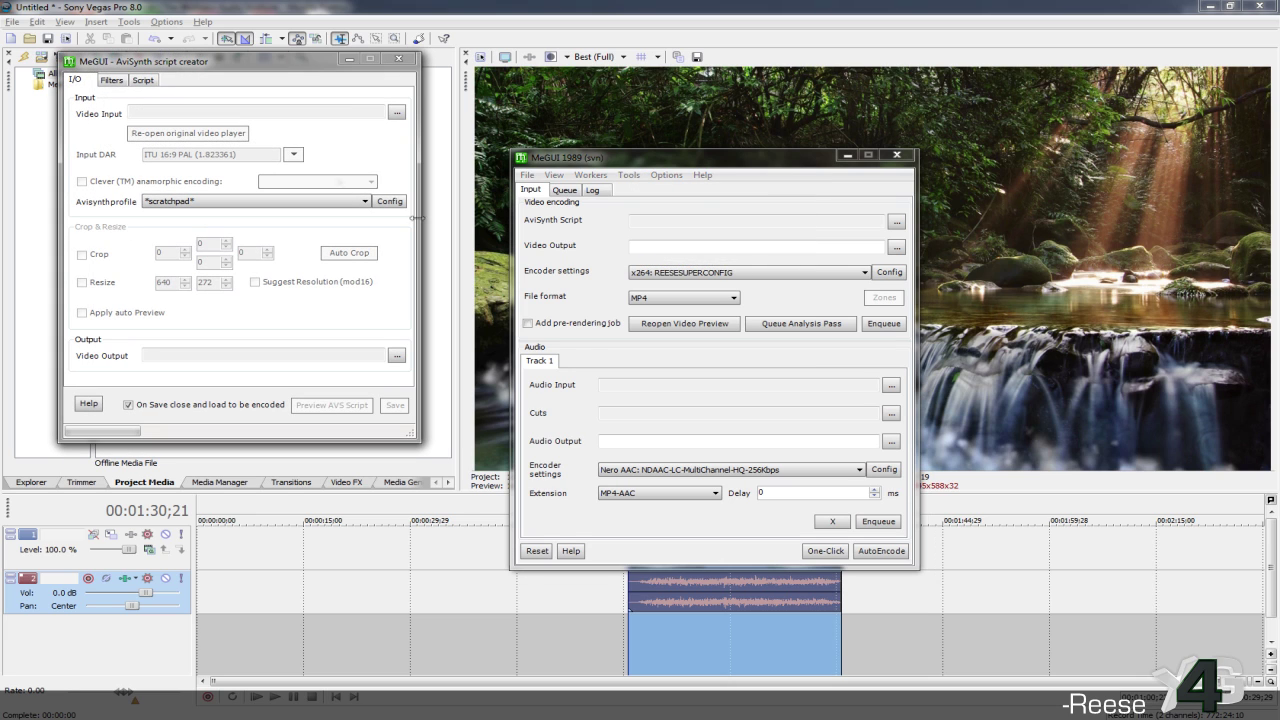
- Load Tut3\Video.avi as the video input, preview it to frame 580, then close the preview
{"action": "left_click", "coordinate": [396, 114]}
{"action": "left_click", "coordinate": [320, 103]}
{"action": "double_click", "coordinate": [486, 190]}
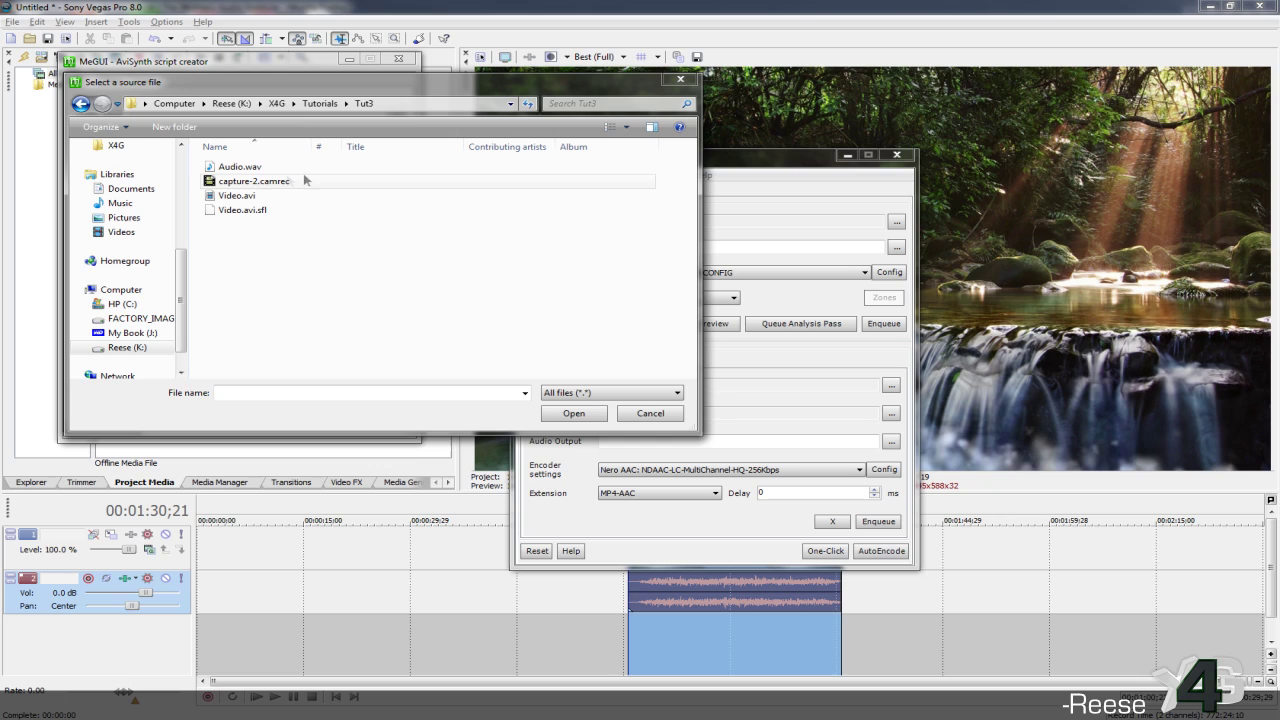
{"action": "double_click", "coordinate": [253, 198]}
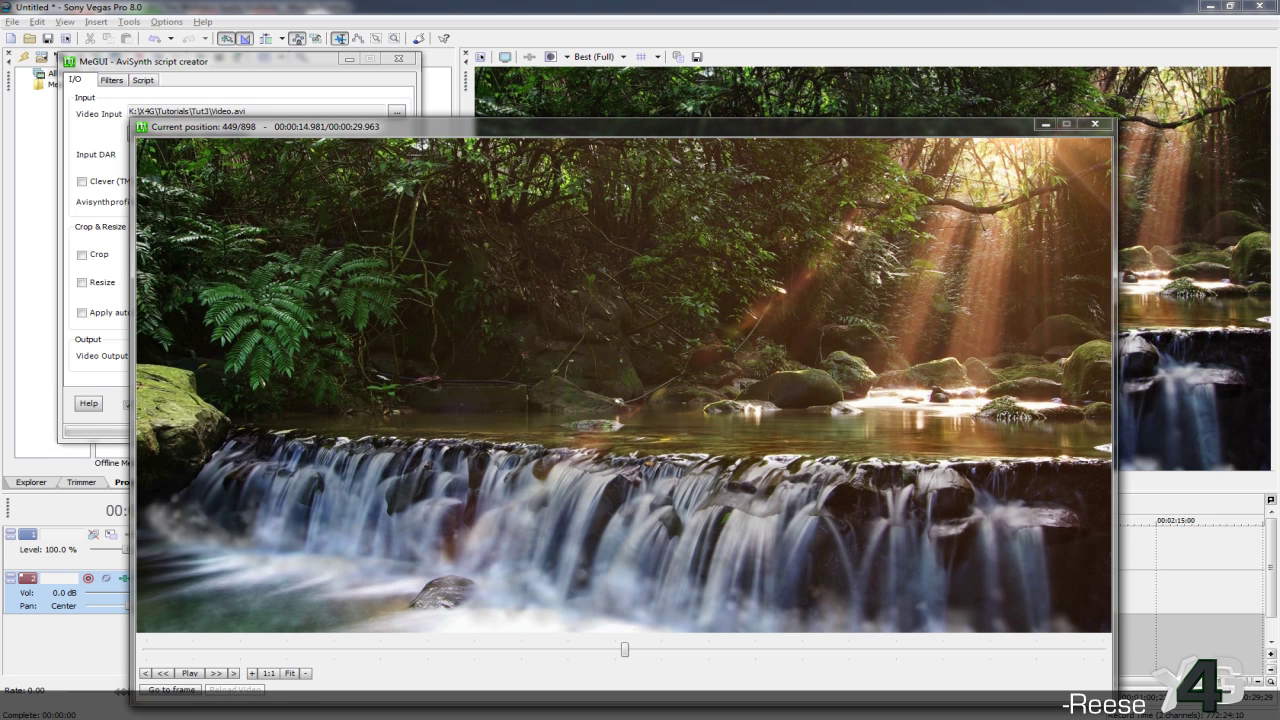
{"action": "left_click_drag", "start_coordinate": [624, 649], "coordinate": [763, 649]}
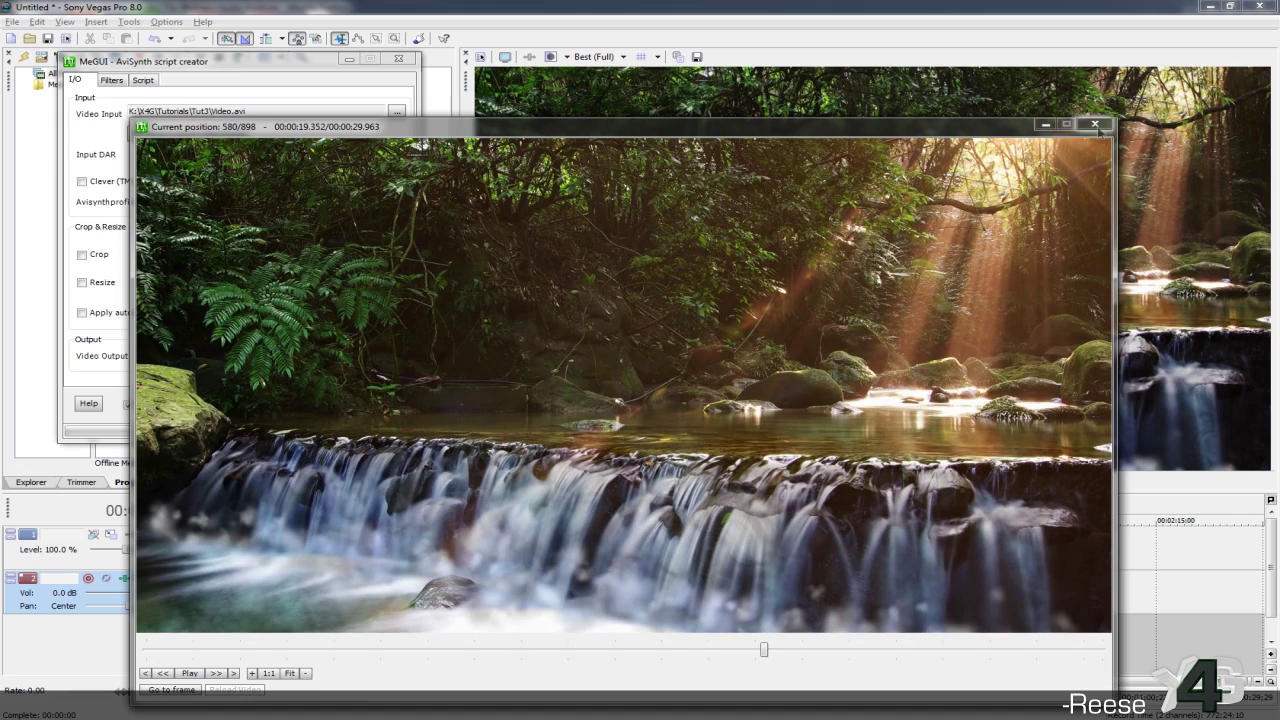
{"action": "left_click", "coordinate": [1096, 124]}
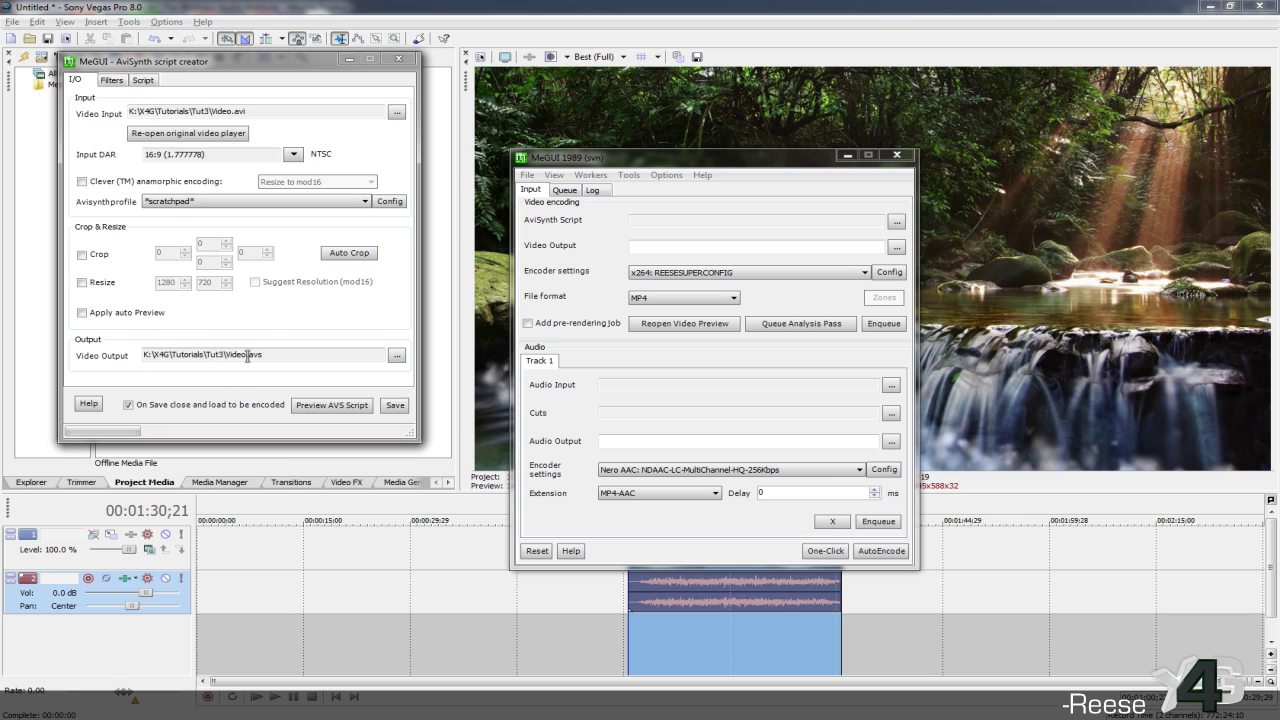
- Save the script as Video.avs so it becomes the video input, with Video.mp4 as output
{"action": "left_click", "coordinate": [393, 406]}
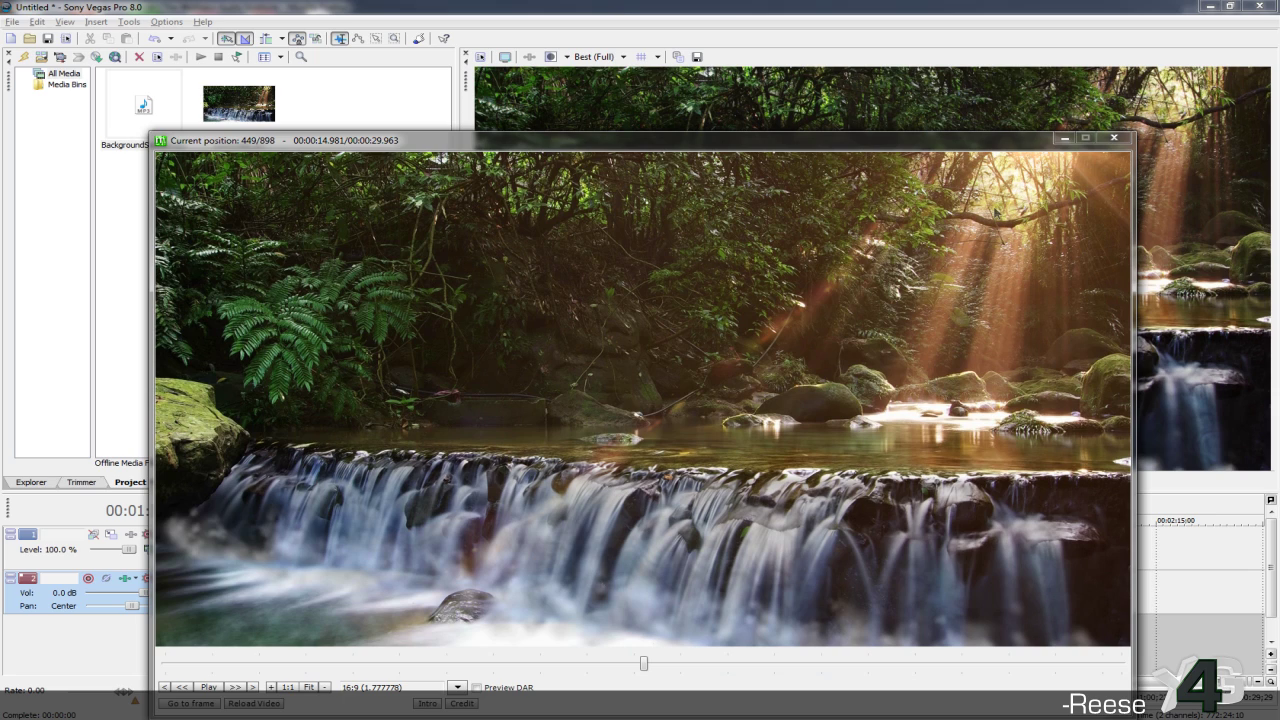
{"action": "left_click", "coordinate": [1113, 137]}
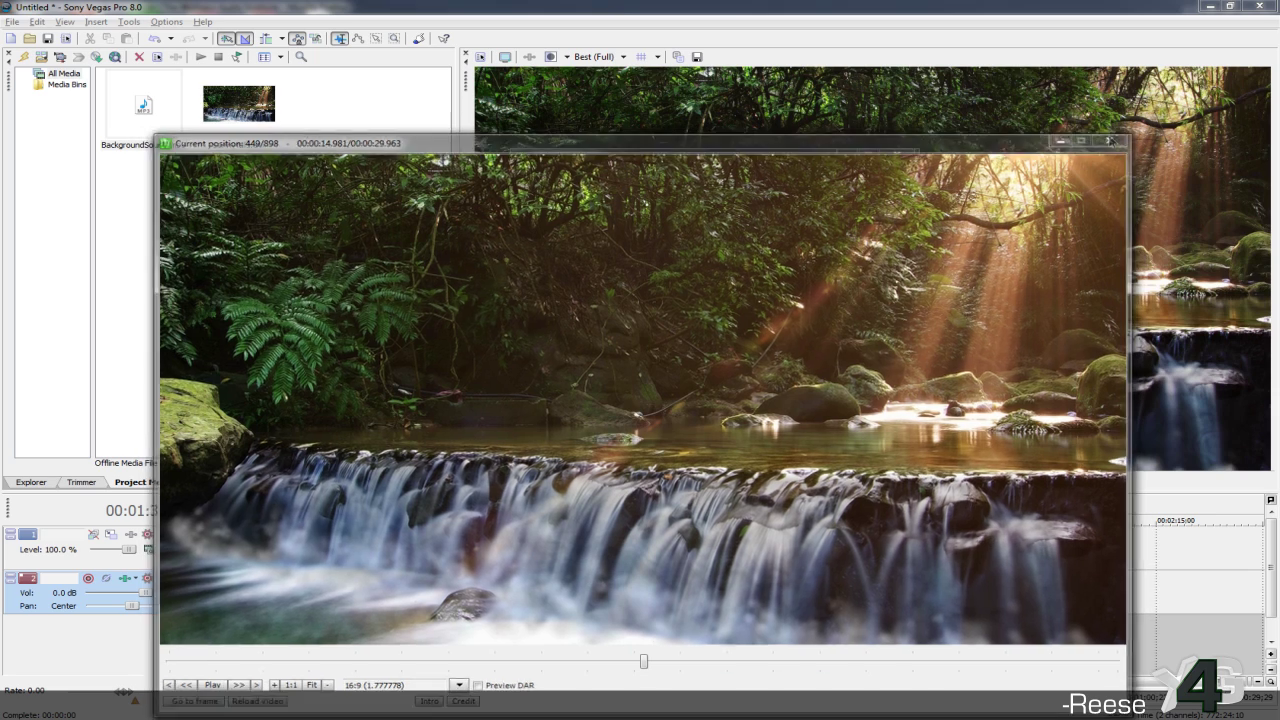
{"action": "left_click_drag", "start_coordinate": [700, 158], "coordinate": [668, 176]}
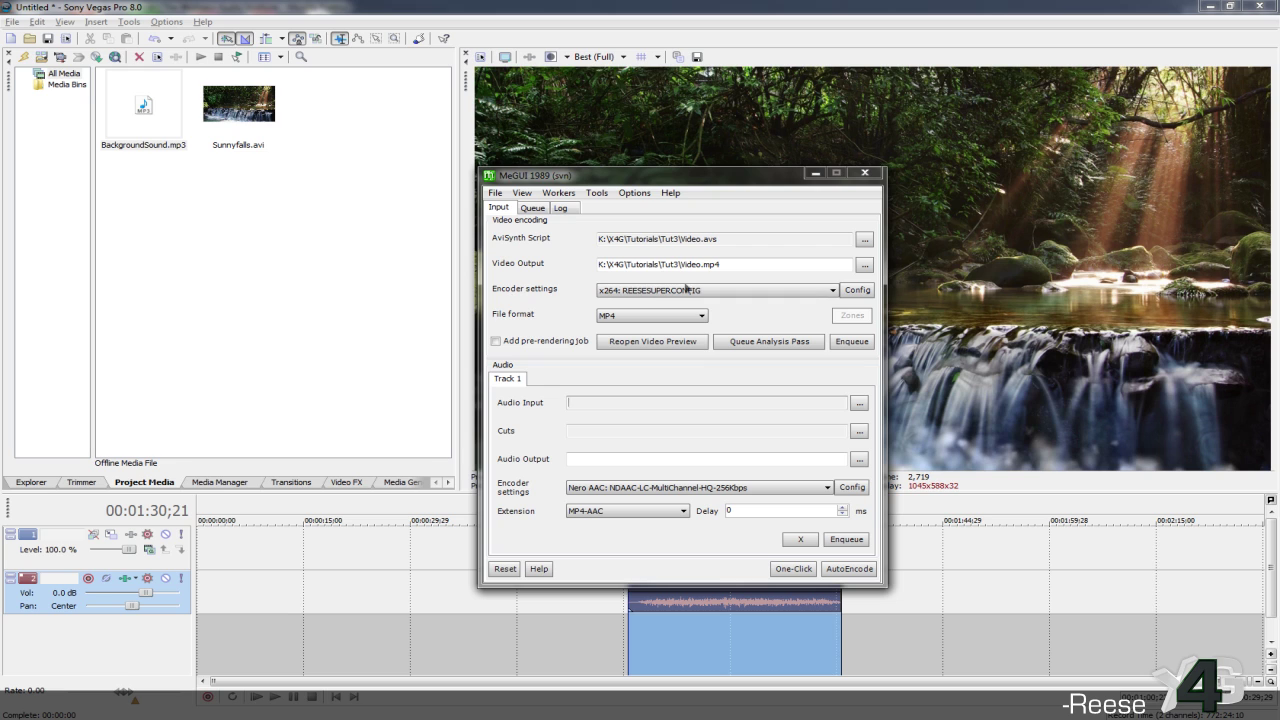
{"action": "left_click", "coordinate": [851, 292]}
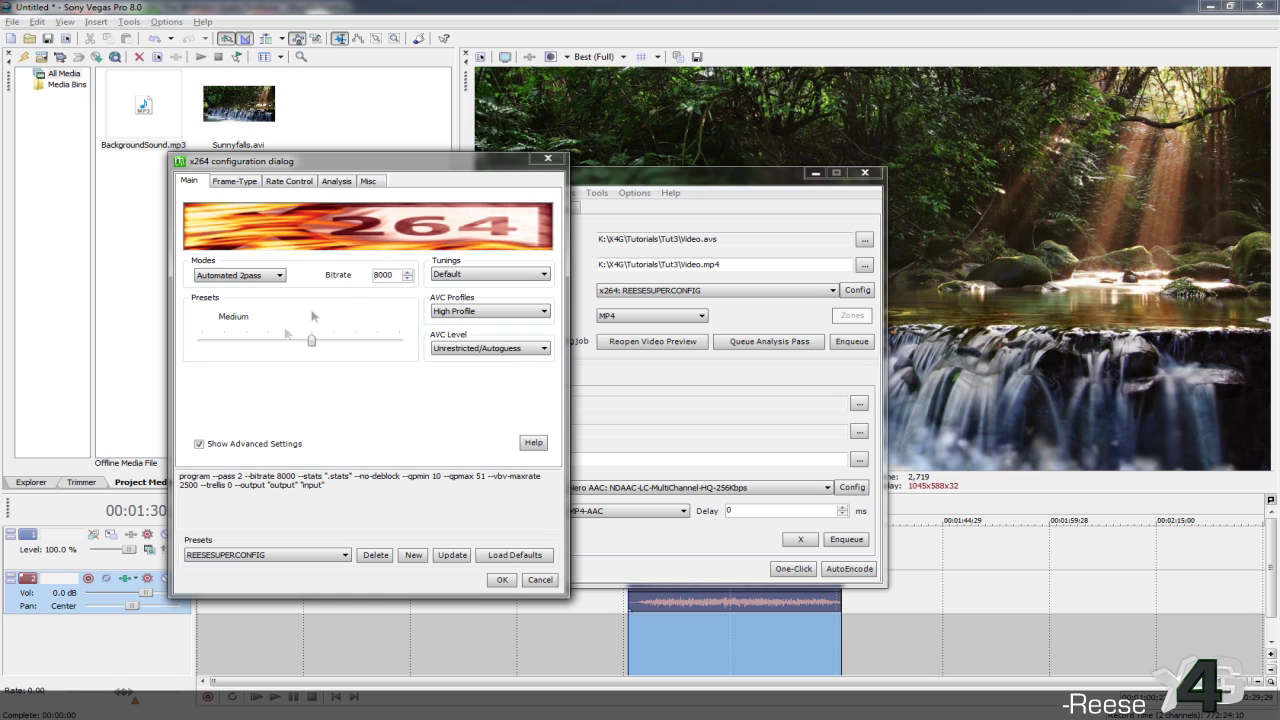
{"action": "mouse_move", "coordinate": [406, 277]}
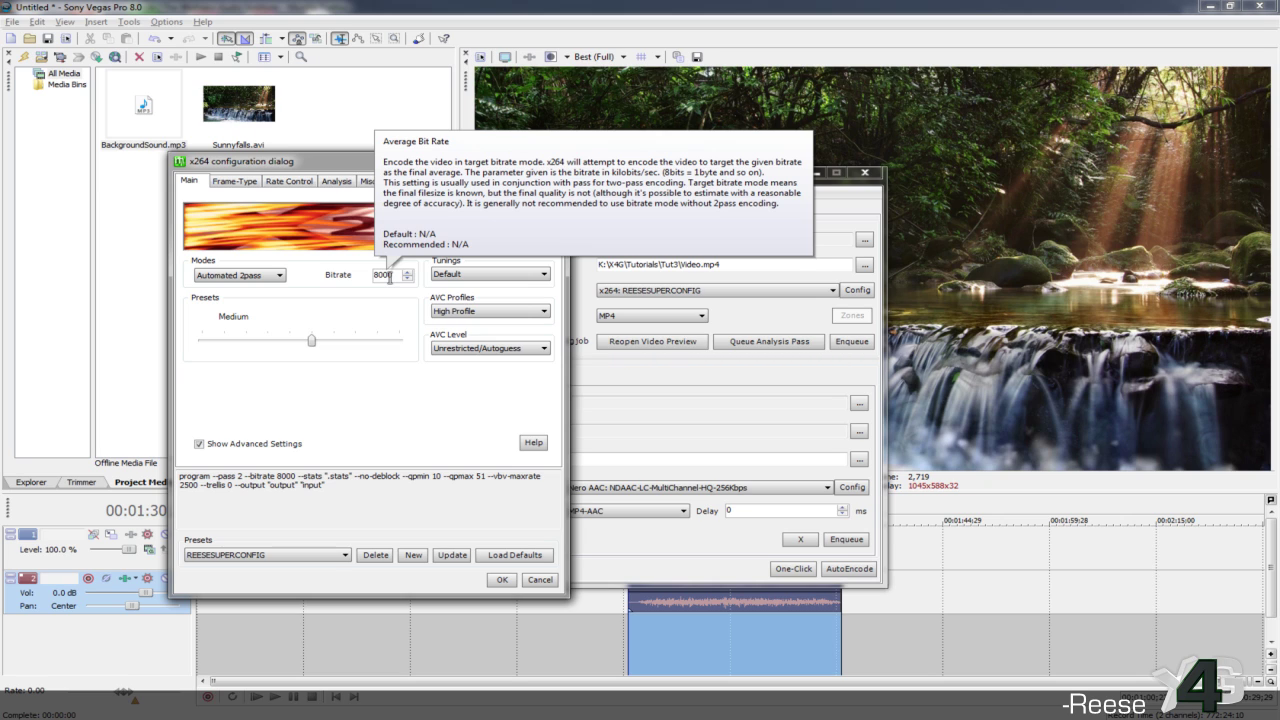
{"action": "left_click", "coordinate": [501, 580]}
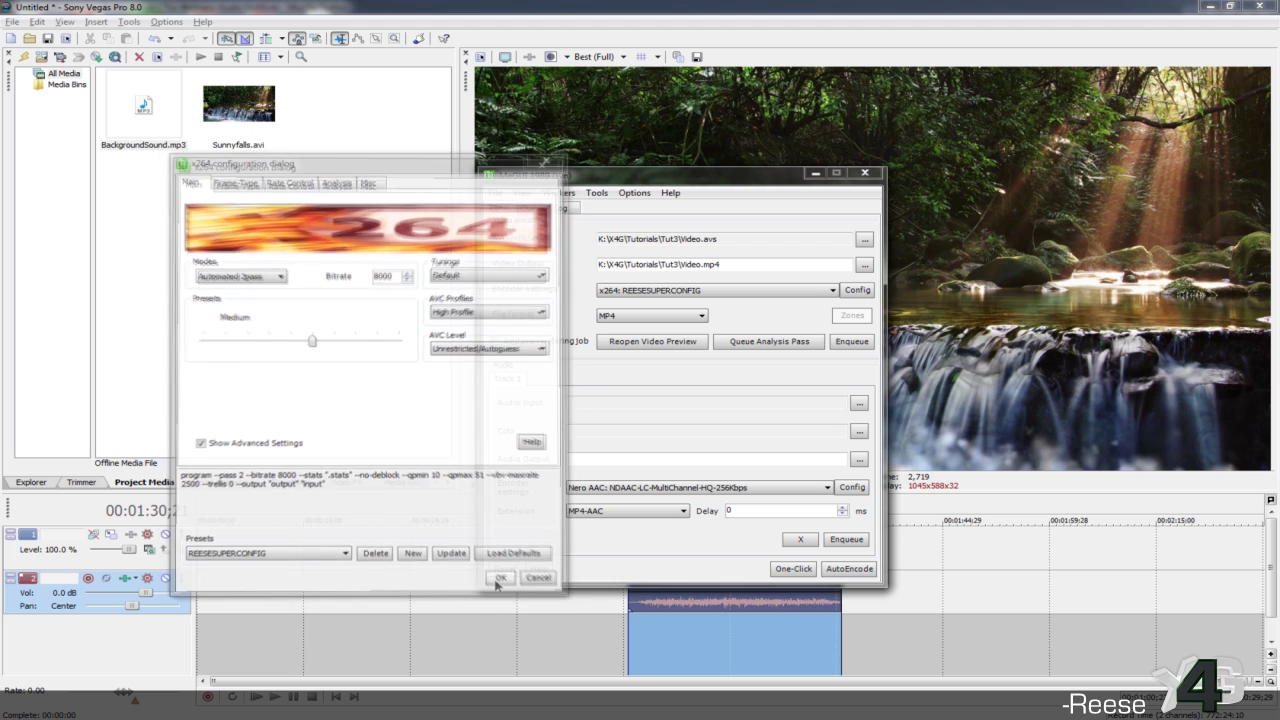
- Set Audio.wav from Tut3 as the audio input and bring up AutoEncode
{"action": "left_click", "coordinate": [859, 403]}
{"action": "double_click", "coordinate": [671, 298]}
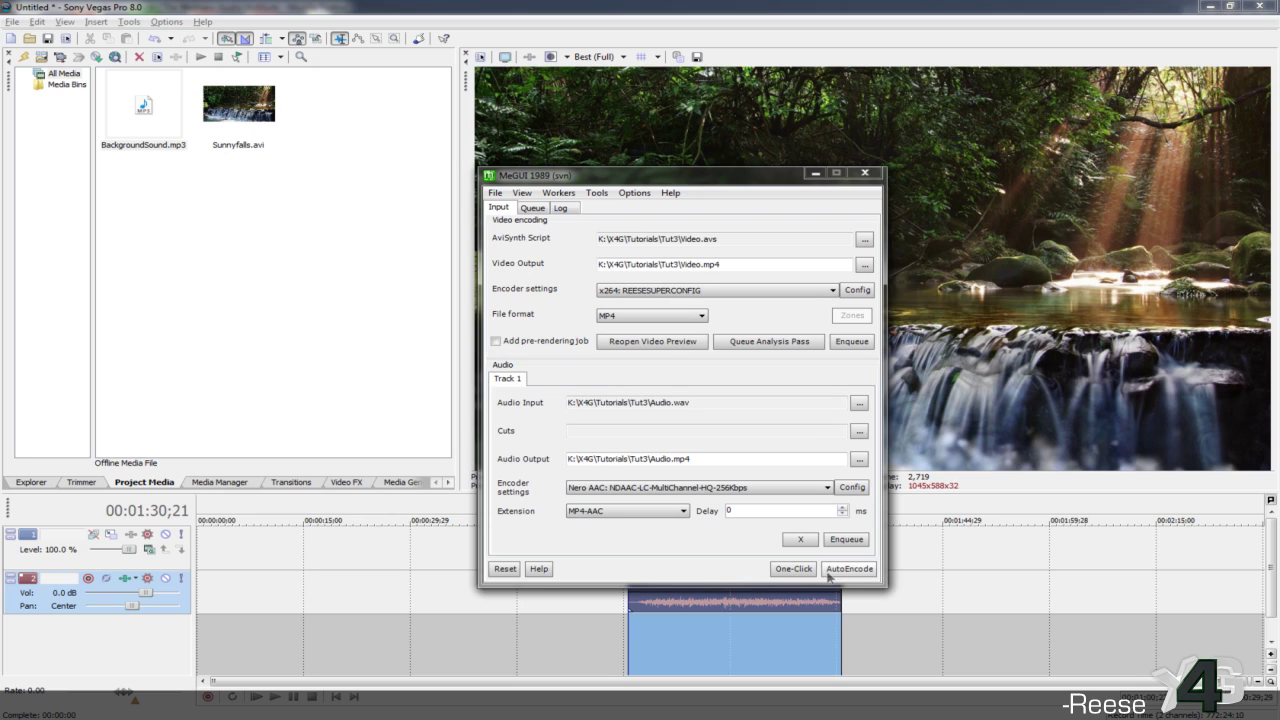
{"action": "left_click", "coordinate": [830, 570]}
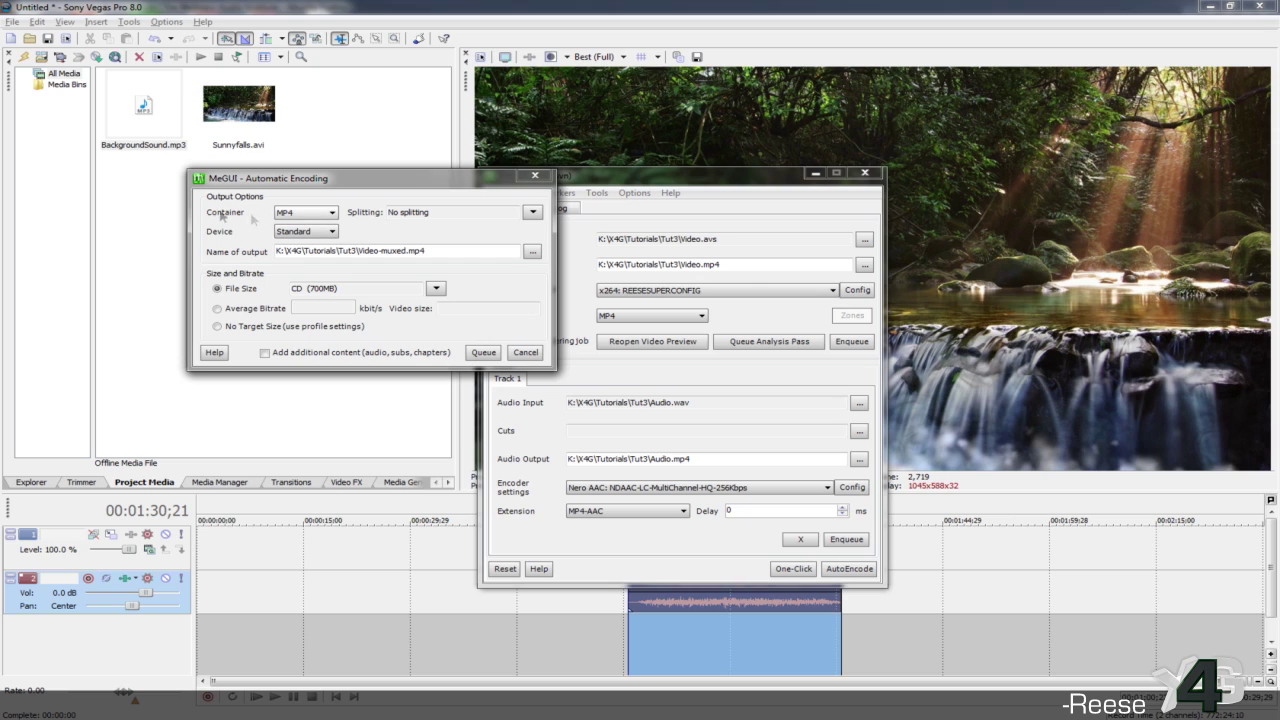
- Queue a Standard-device MP4 auto-encode with No Target Size, accepting the YV12 script conversion
{"action": "left_click", "coordinate": [303, 236]}
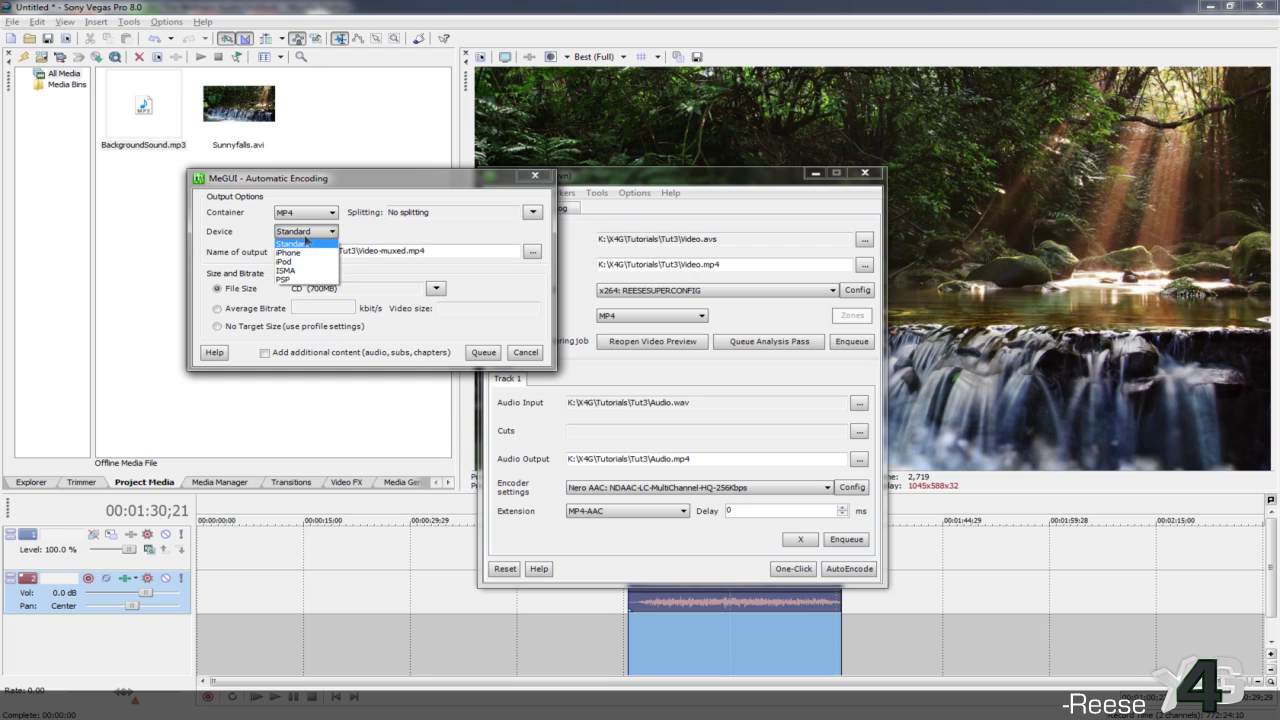
{"action": "left_click", "coordinate": [306, 240]}
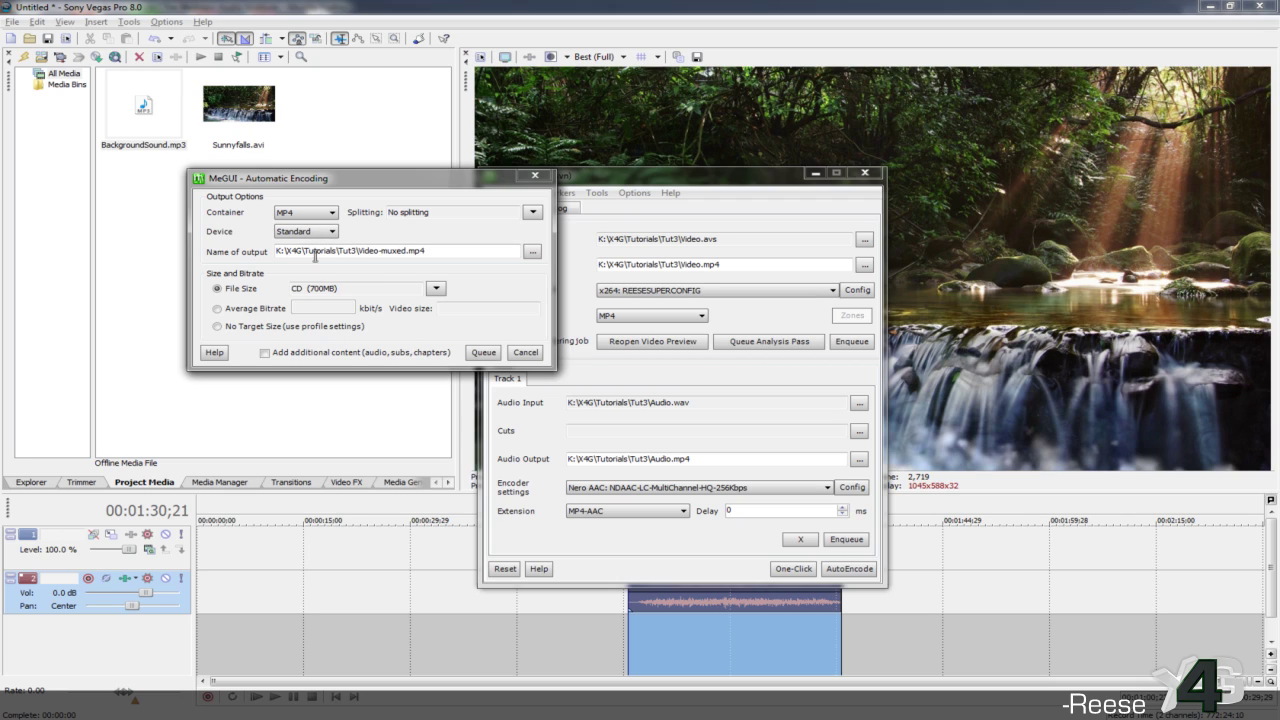
{"action": "left_click", "coordinate": [226, 328]}
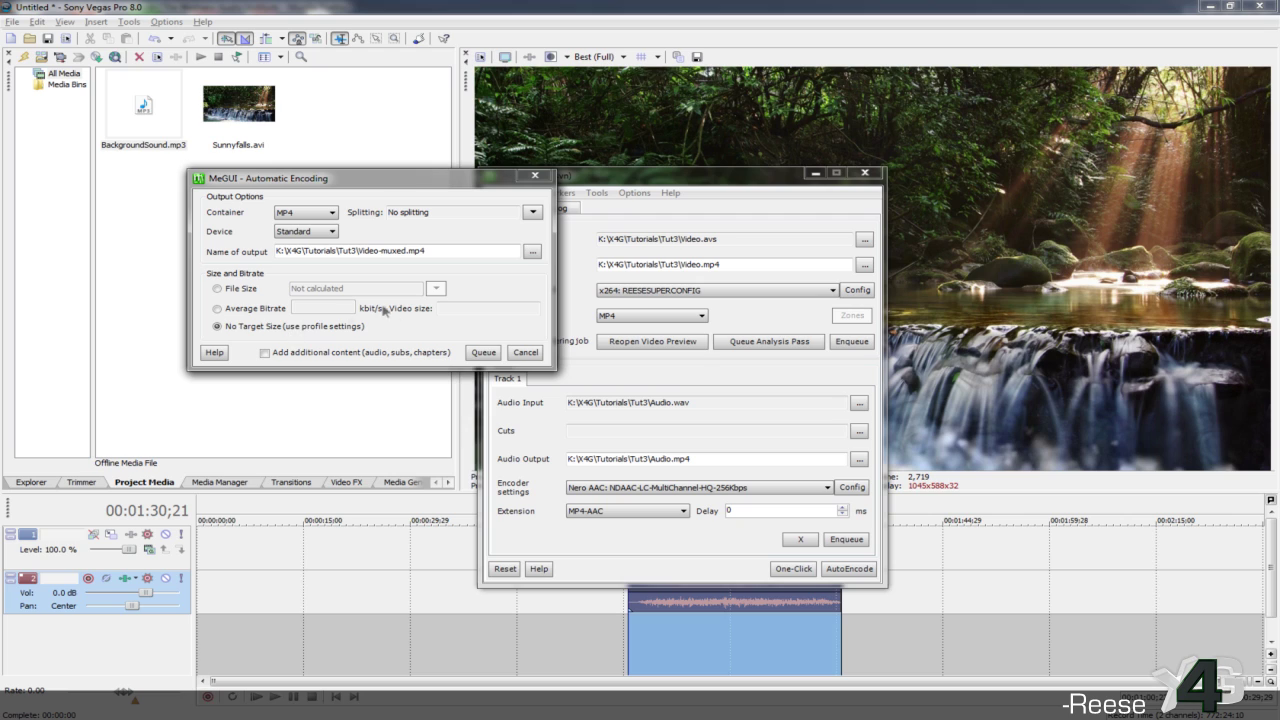
{"action": "left_click", "coordinate": [483, 353]}
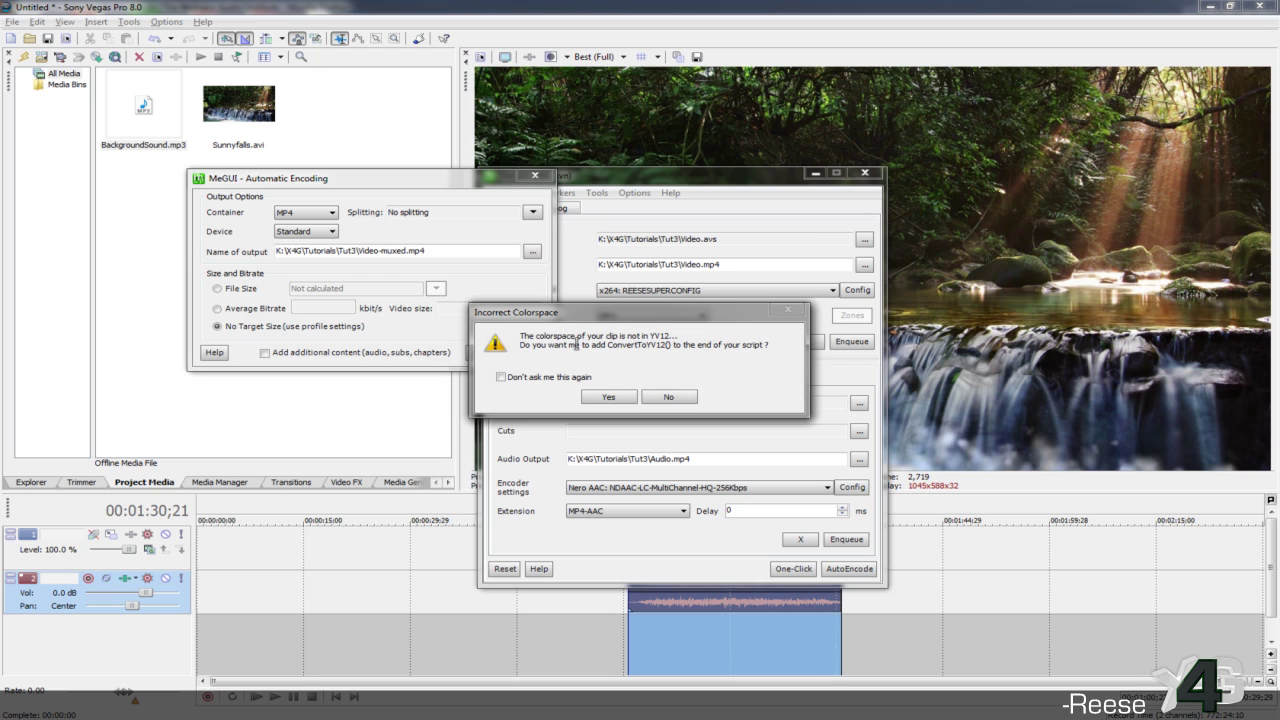
{"action": "left_click", "coordinate": [609, 397]}
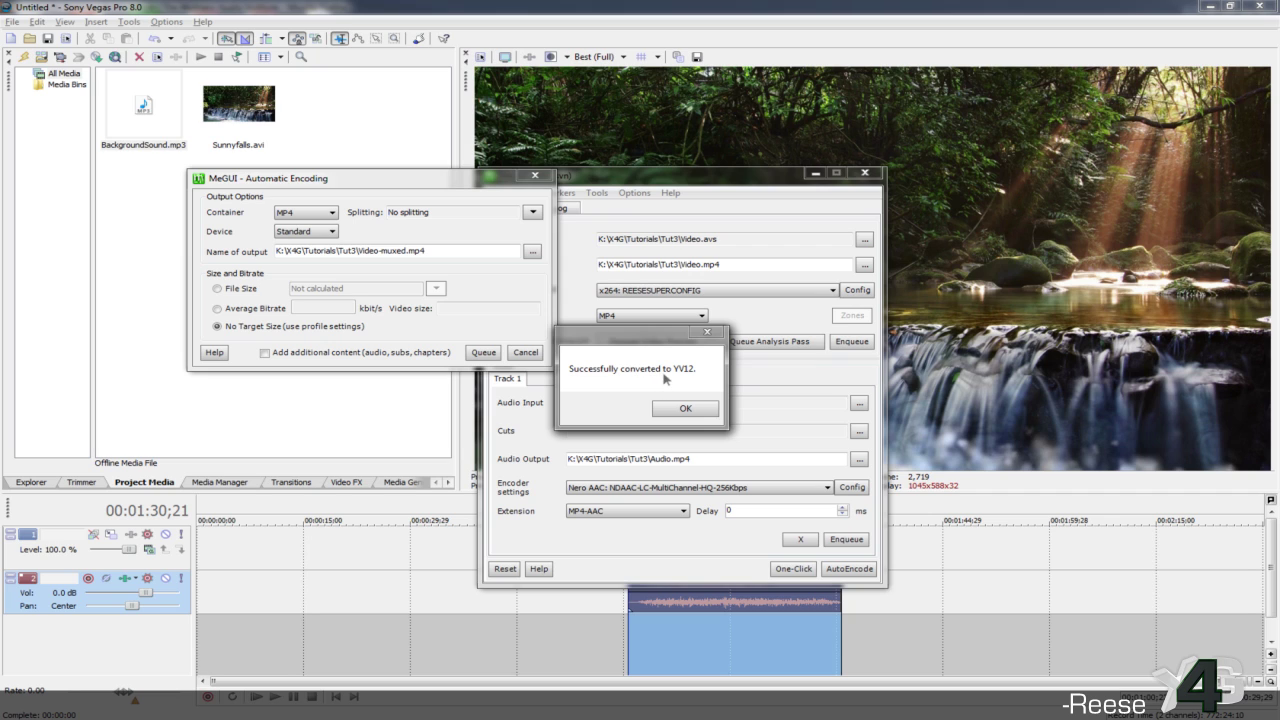
{"action": "left_click", "coordinate": [684, 407]}
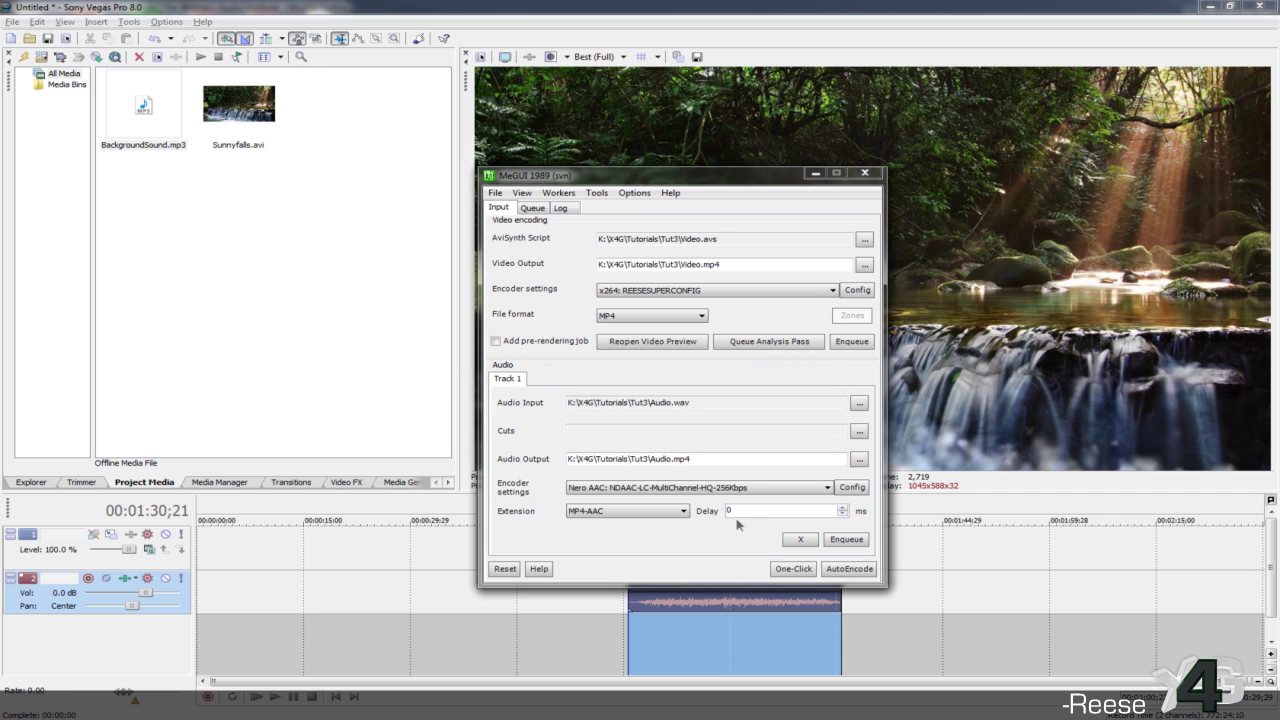
{"action": "left_click", "coordinate": [533, 208]}
- Select queued jobs job17 through job20 and start encoding them
{"action": "left_click_drag", "start_coordinate": [651, 484], "coordinate": [632, 432]}
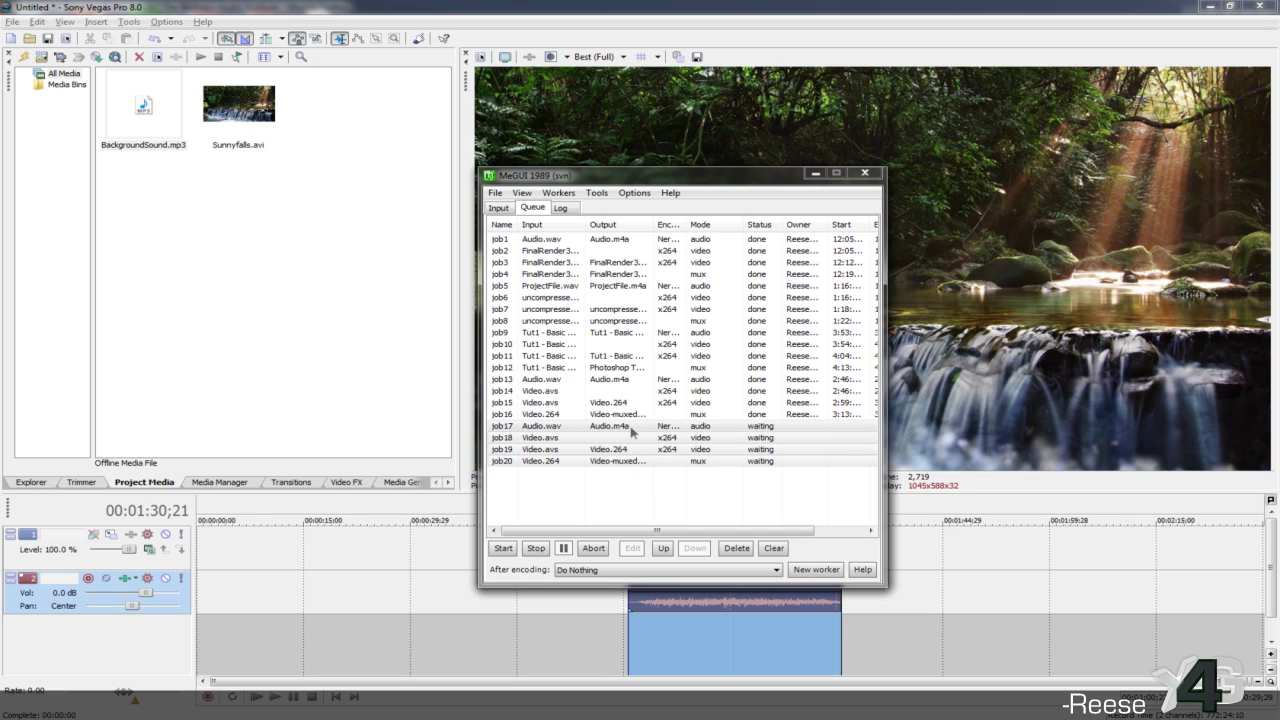
{"action": "left_click", "coordinate": [504, 549]}
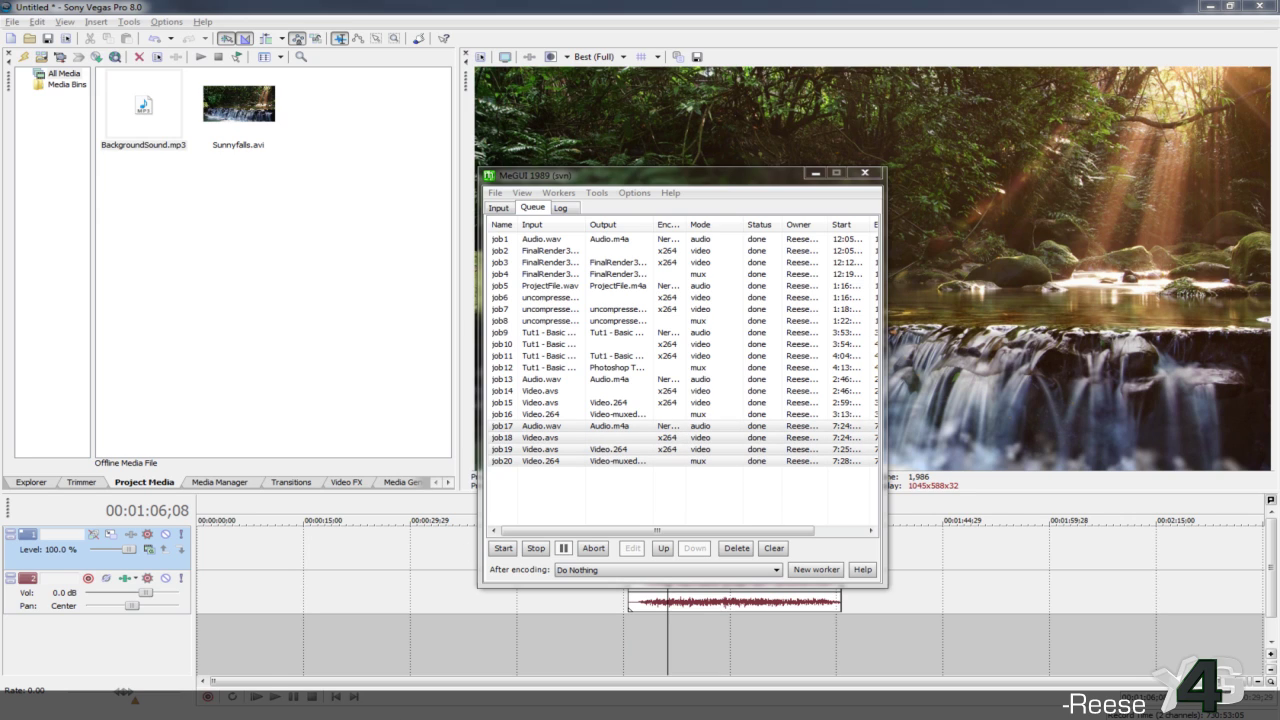
{"action": "key", "text": "alt+Tab"}
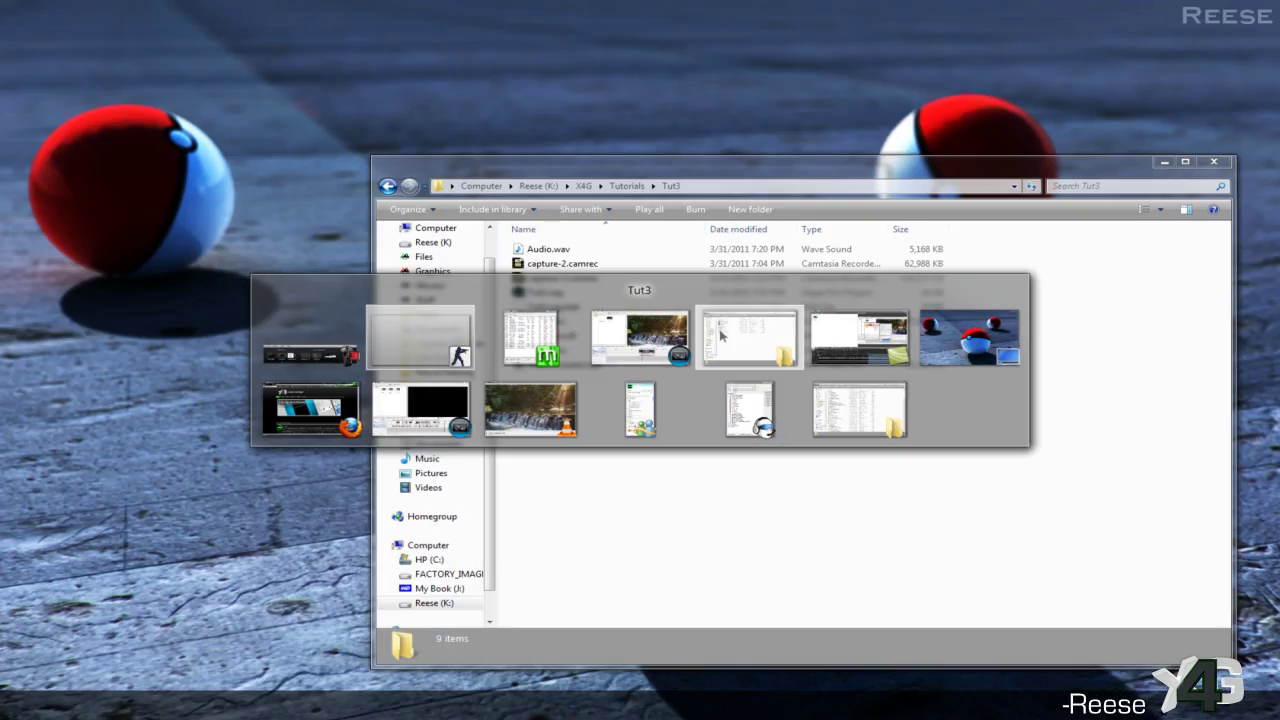
- Open Video-muxed.mp4 from the Tut3 folder with Windows Media Player
{"action": "left_click", "coordinate": [720, 335]}
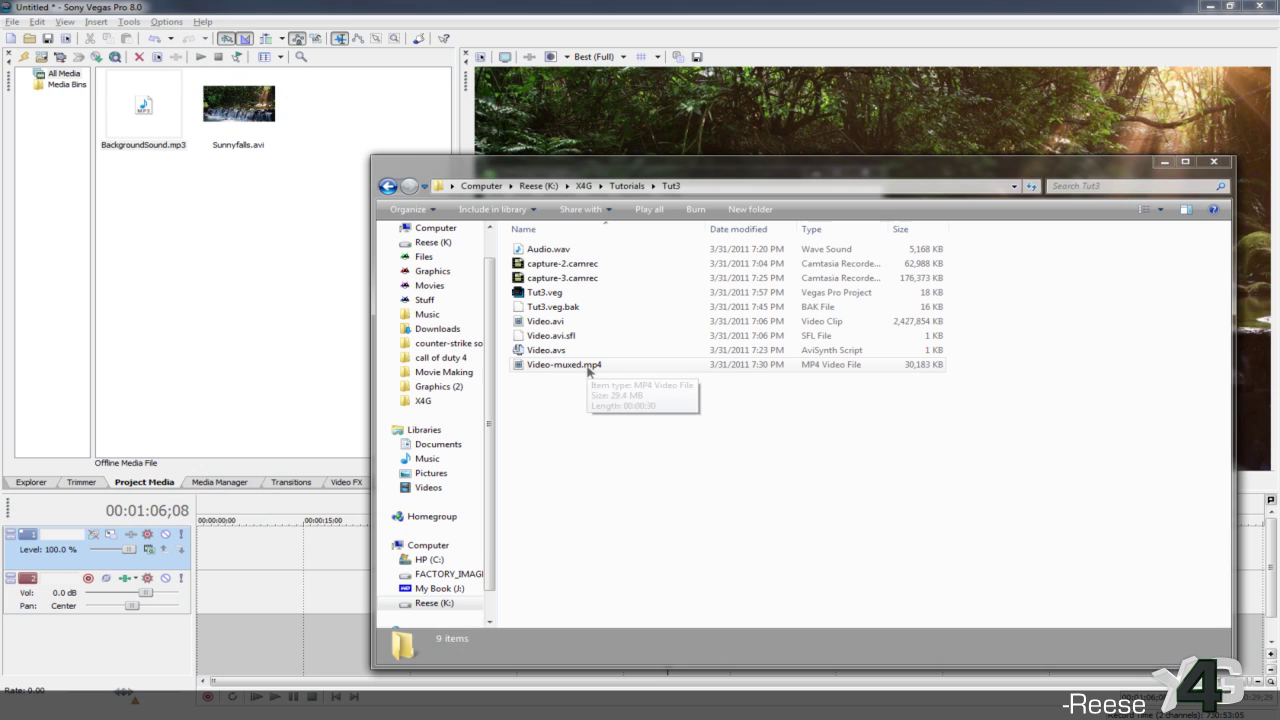
{"action": "left_click", "coordinate": [587, 366]}
{"action": "right_click", "coordinate": [587, 366]}
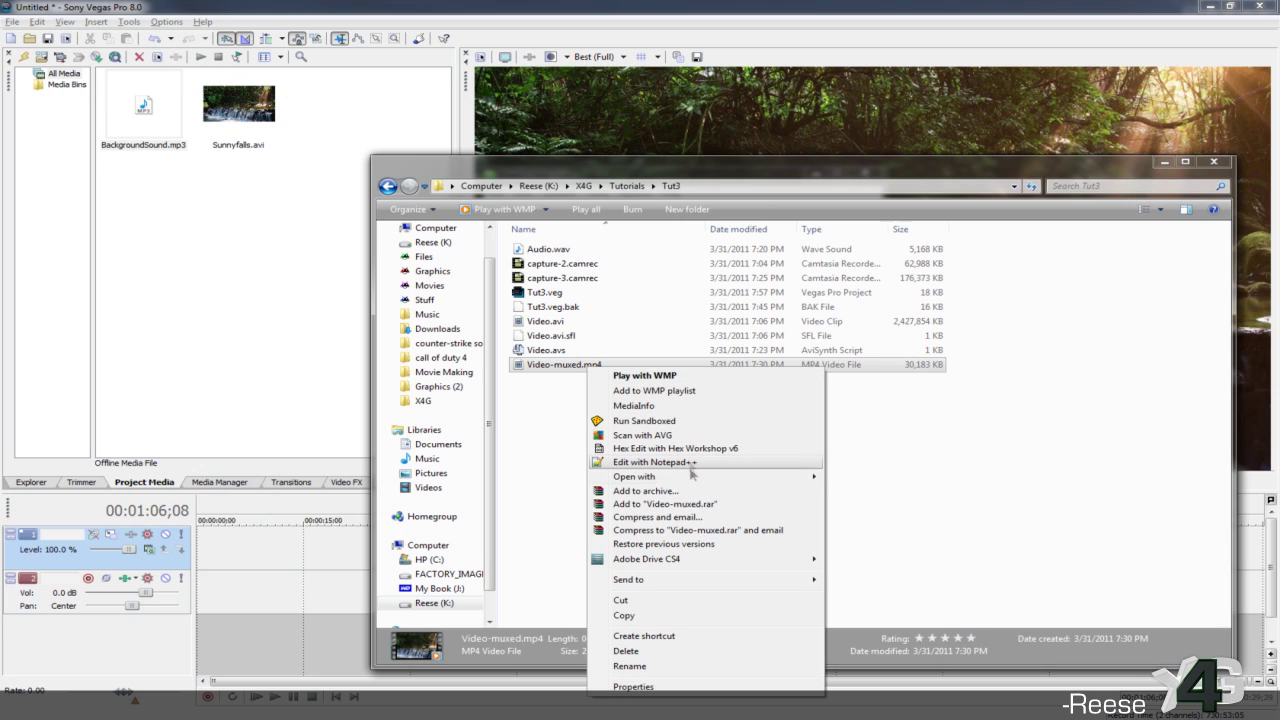
{"action": "mouse_move", "coordinate": [690, 477]}
{"action": "left_click", "coordinate": [882, 552]}
- Play the muxed waterfall clip in Windows Media Player, then close the player
{"action": "left_click", "coordinate": [884, 554]}
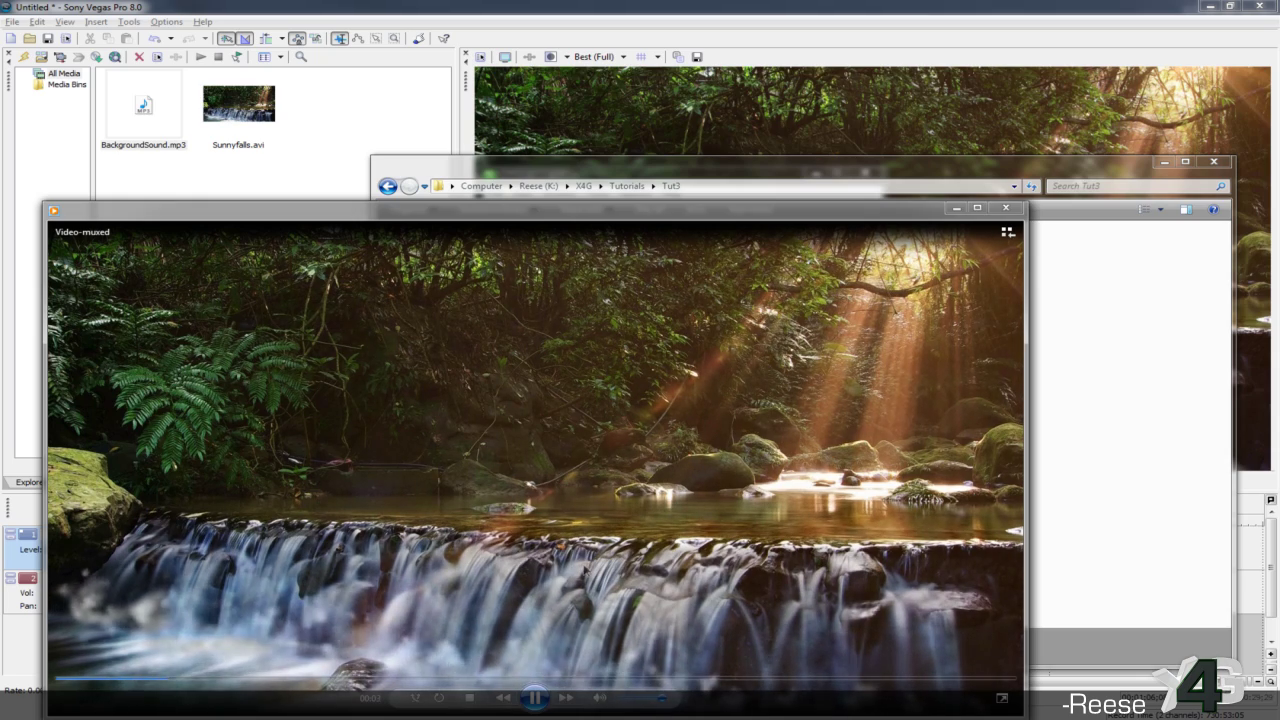
{"action": "left_click", "coordinate": [1006, 208]}
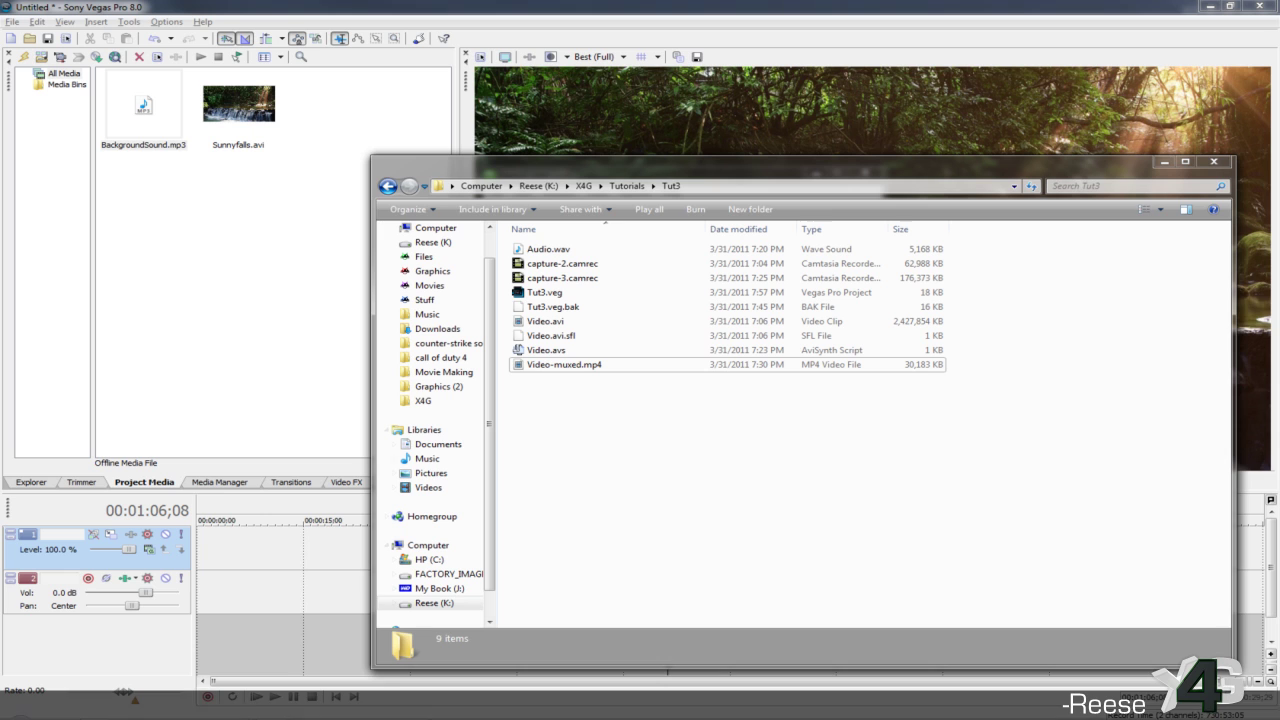
- Navigate via the MeGUIx86 folder into the MeGUI_1911_x86_Reese program folder
{"action": "mouse_move", "coordinate": [180, 708]}
{"action": "left_click", "coordinate": [95, 625]}
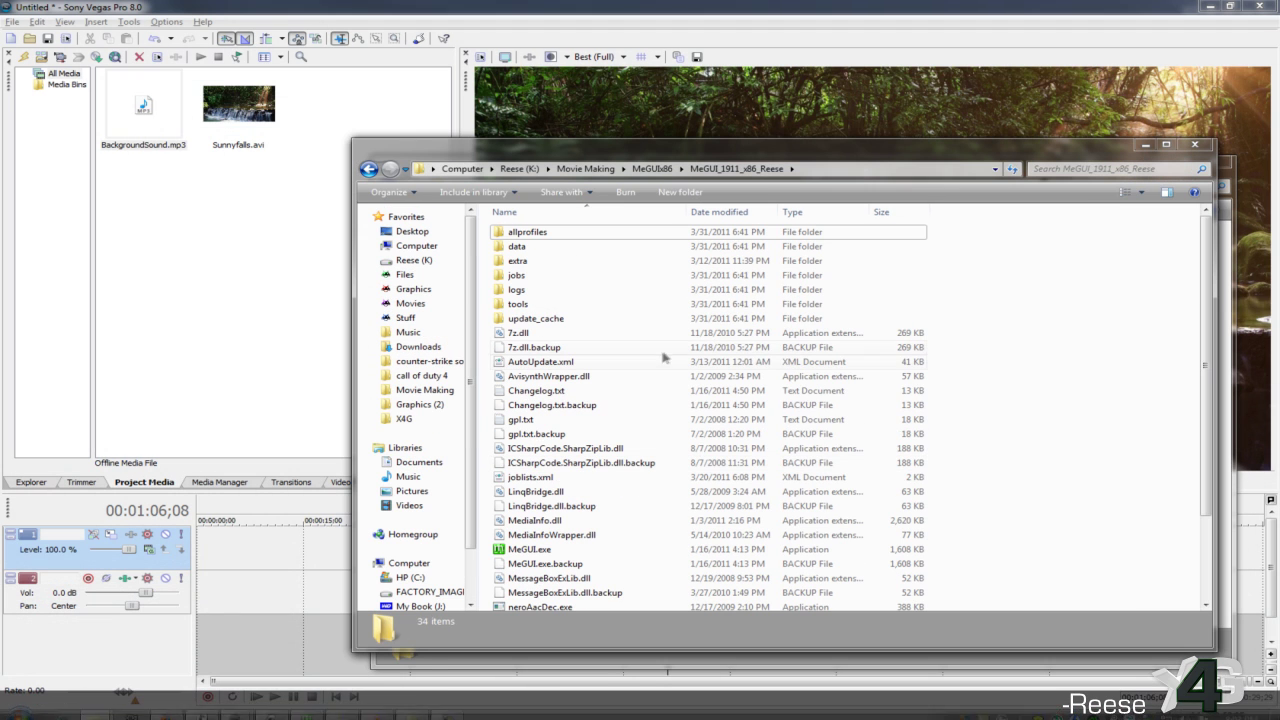
{"action": "left_click", "coordinate": [655, 170]}
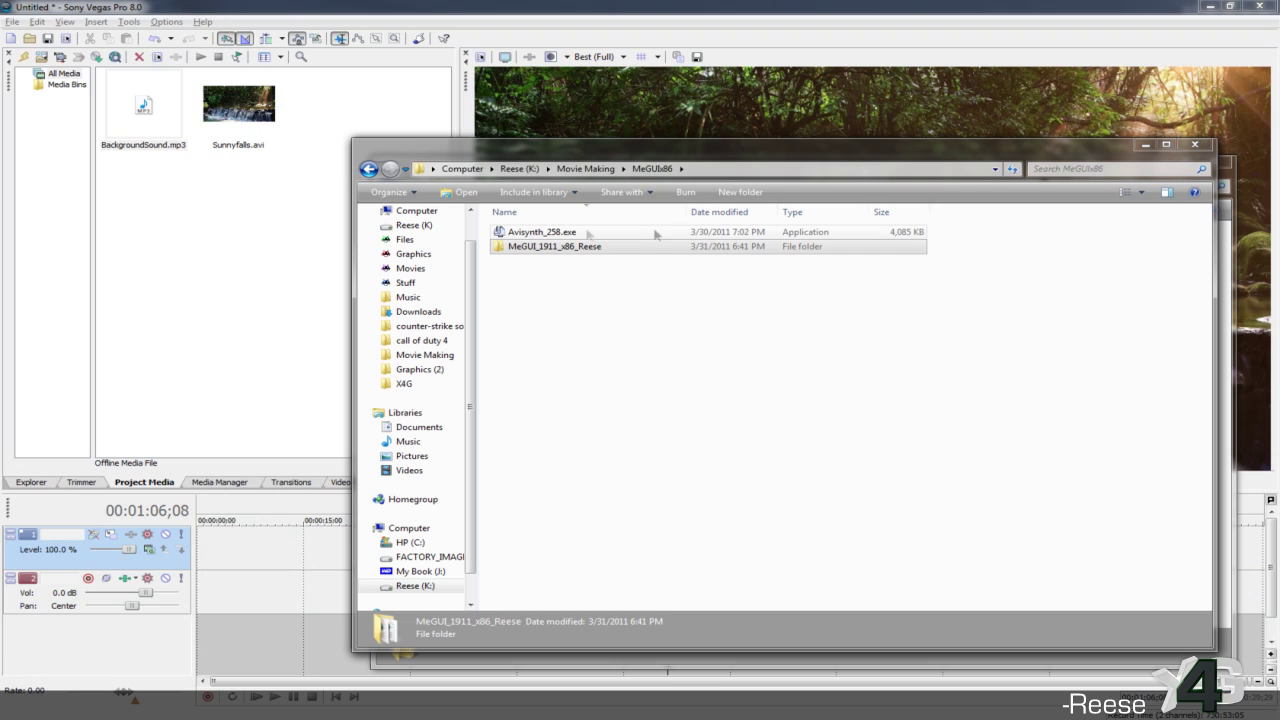
{"action": "left_click", "coordinate": [703, 321]}
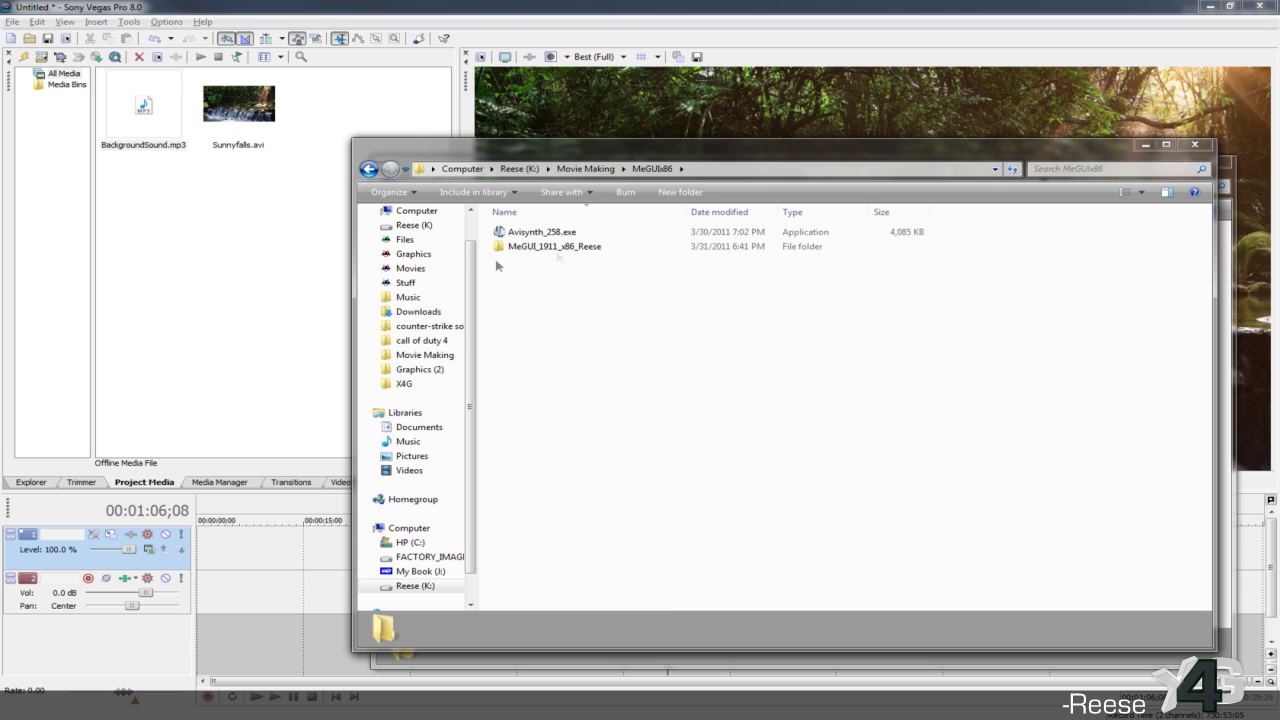
{"action": "double_click", "coordinate": [579, 252]}
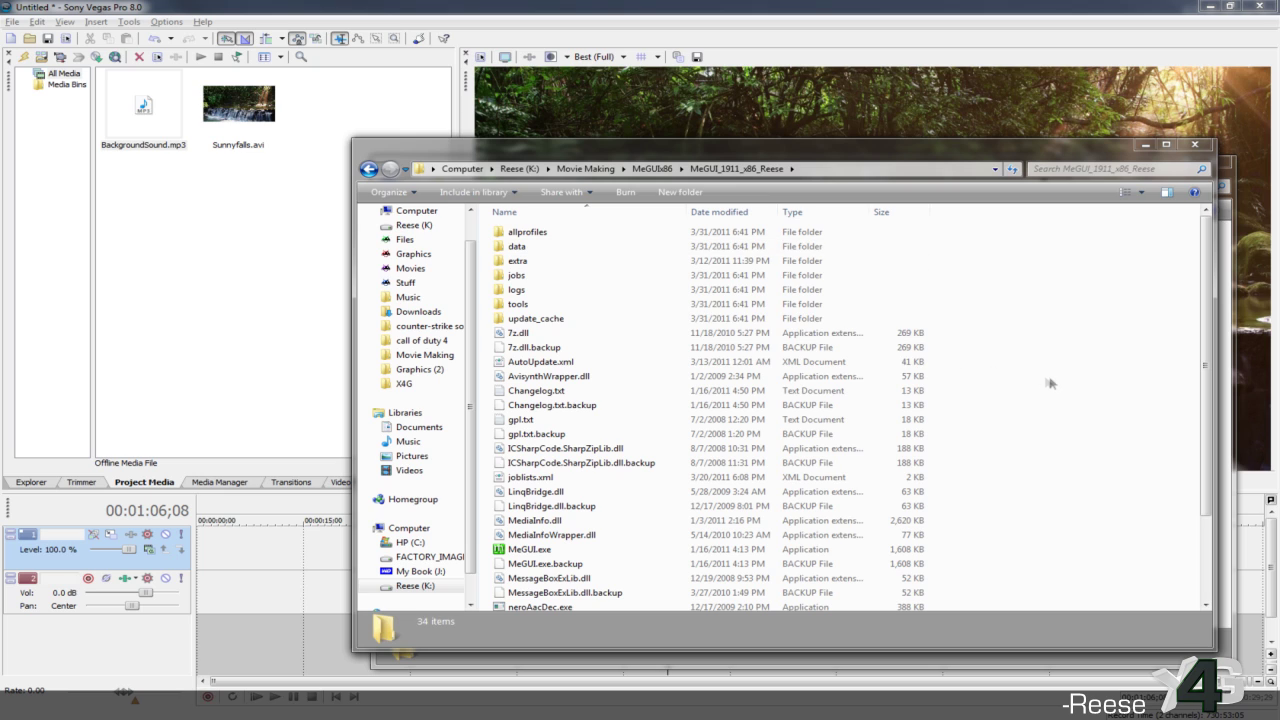